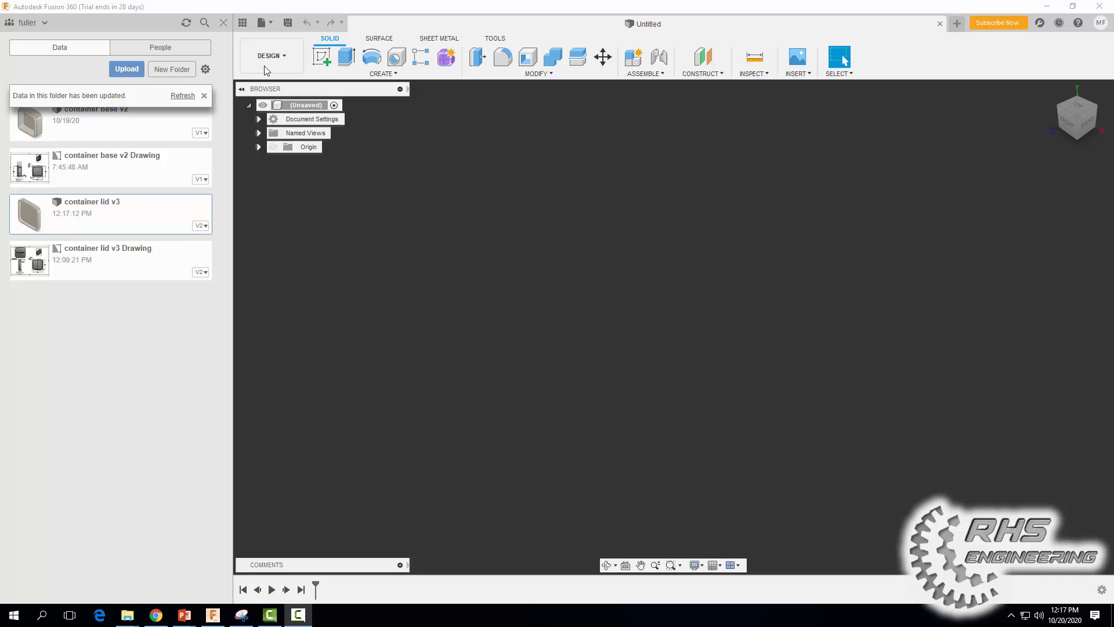
Save the new design as "container assembly" in the container folder of CIM files.
click(264, 23)
click(276, 142)
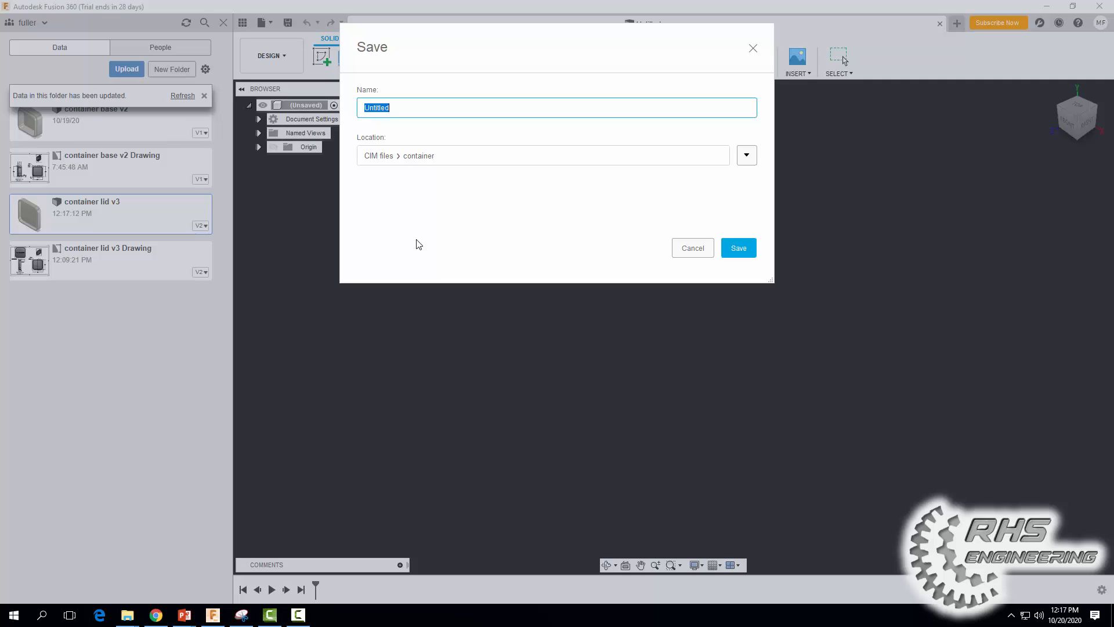
text(container assembly)
click(734, 247)
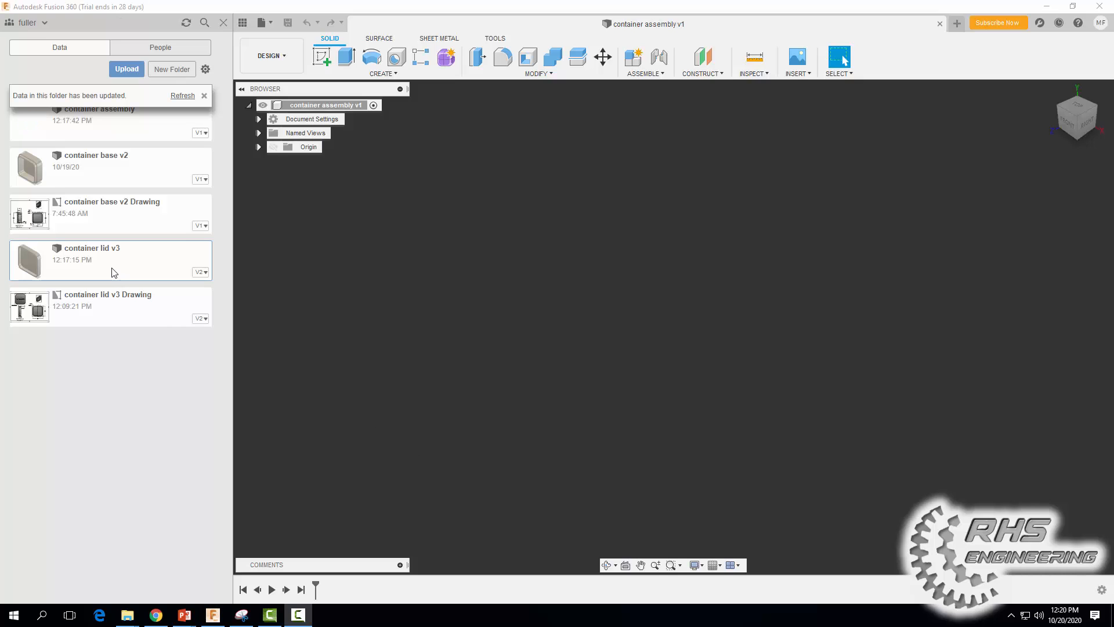
Insert container base v2 into the assembly and rotate it -90 degrees about X so its opening faces up.
right_click(81, 179)
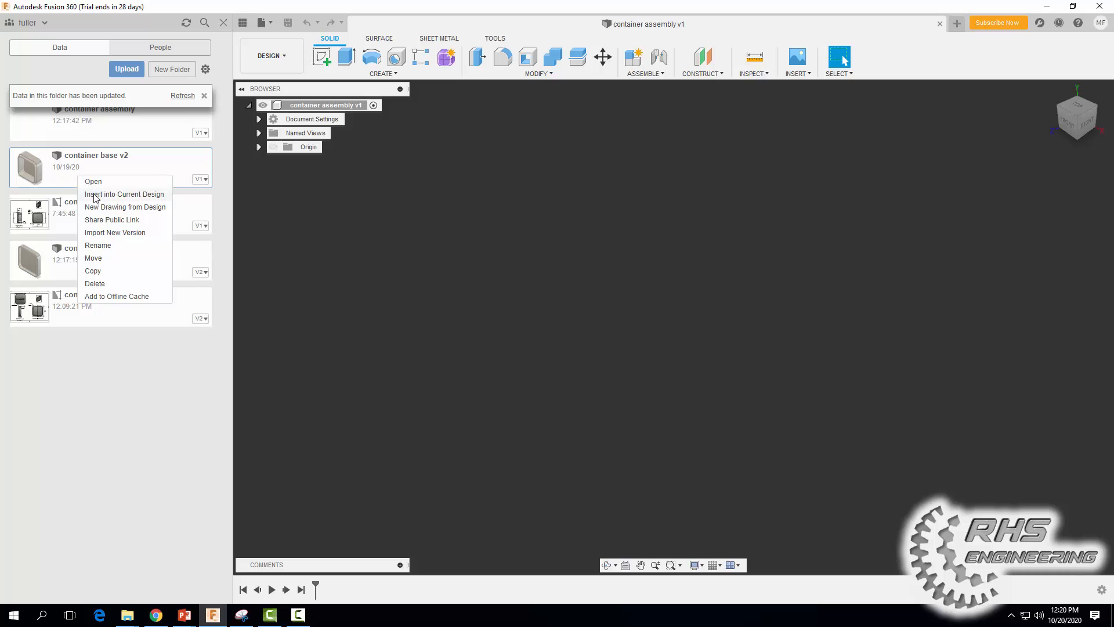
click(94, 194)
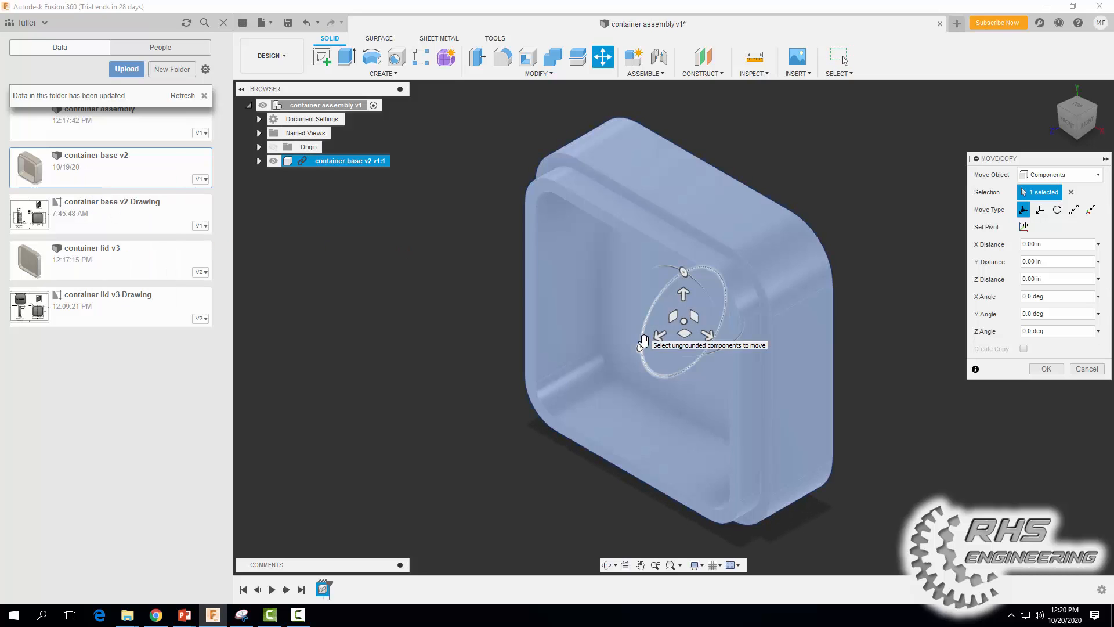
drag(641, 346, 683, 274)
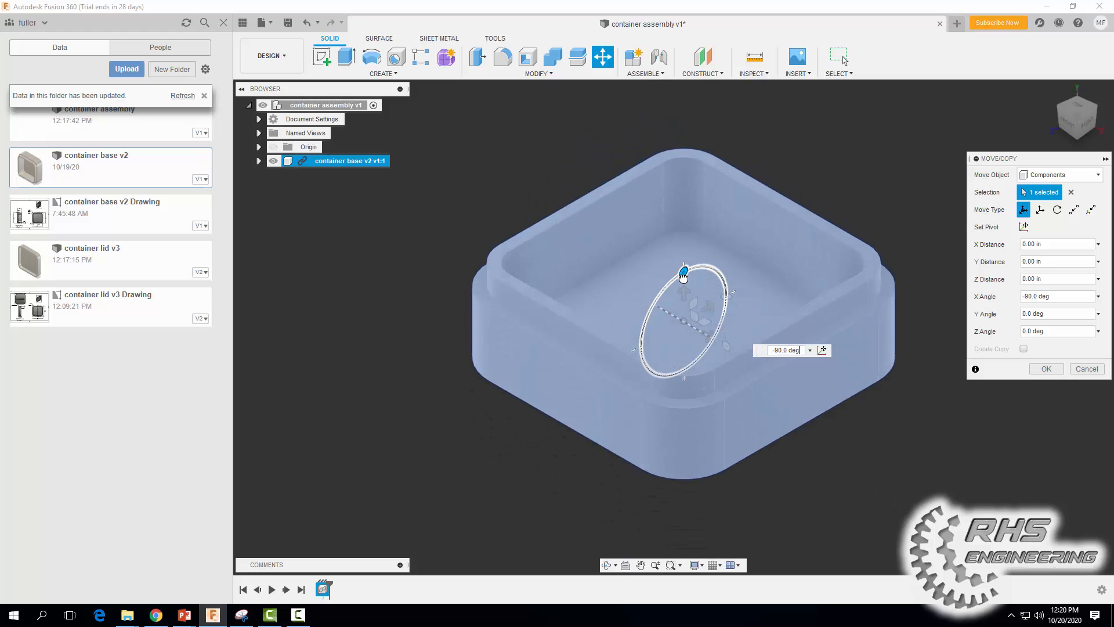
click(1046, 369)
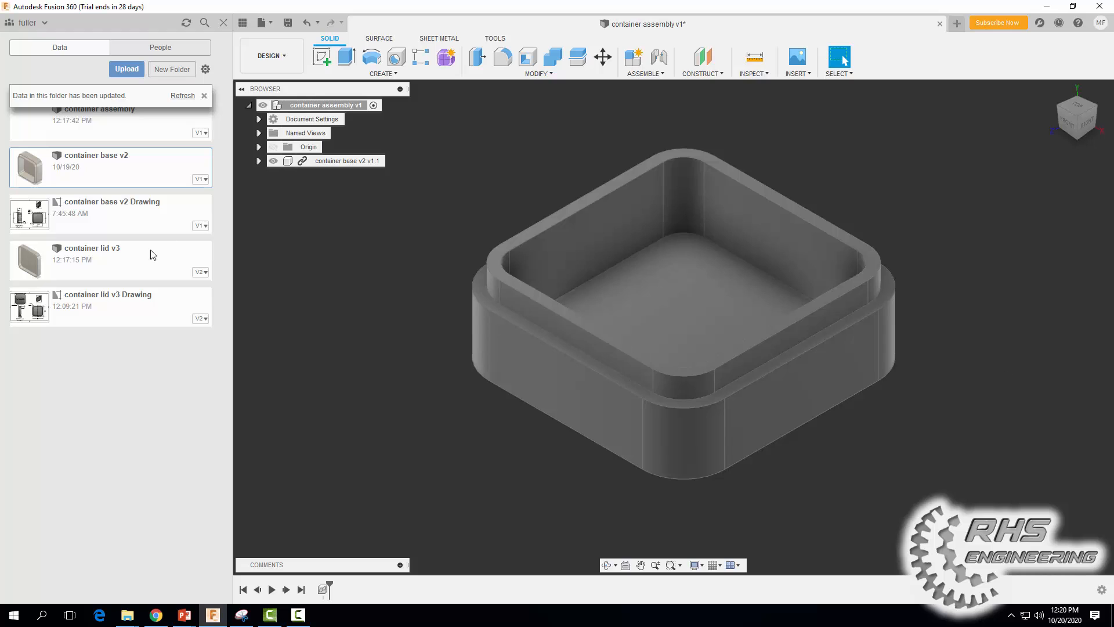
Insert container lid v3, raise it about 1.70 in along Y above the base and rotate it 90 degrees about X.
scroll(359, 341, down, 3)
middle_drag(365, 350, 454, 382)
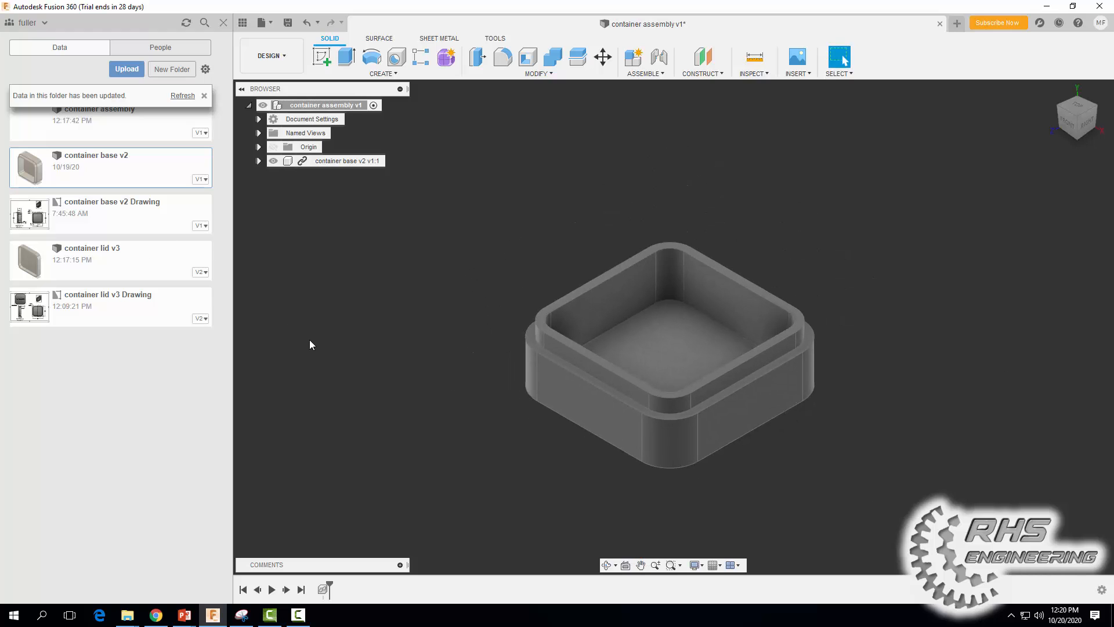
right_click(98, 272)
click(139, 289)
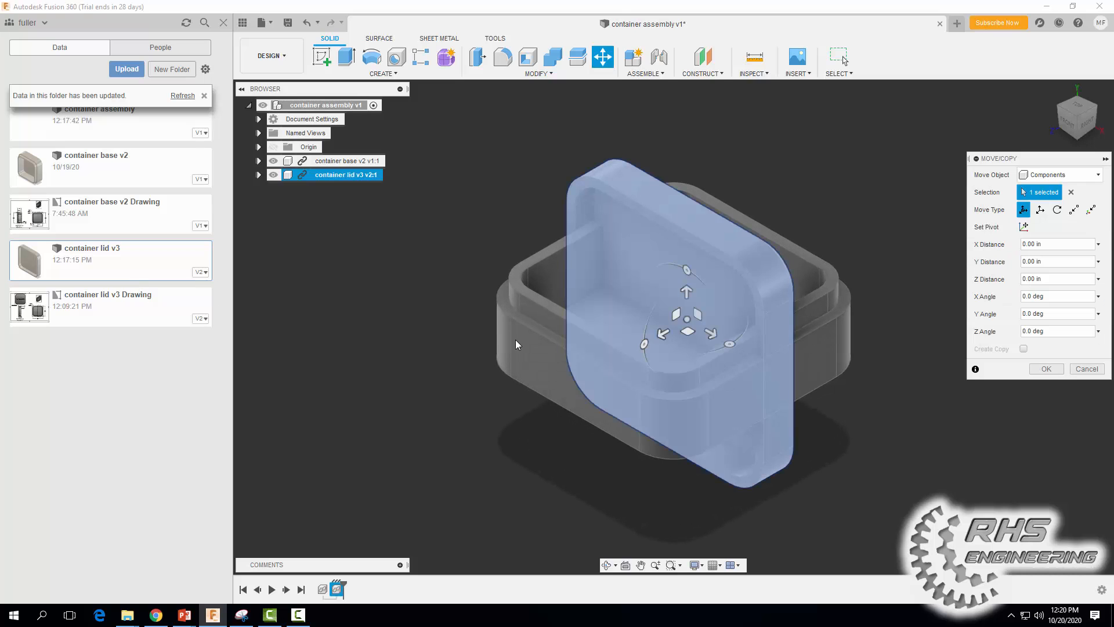
drag(686, 292, 686, 155)
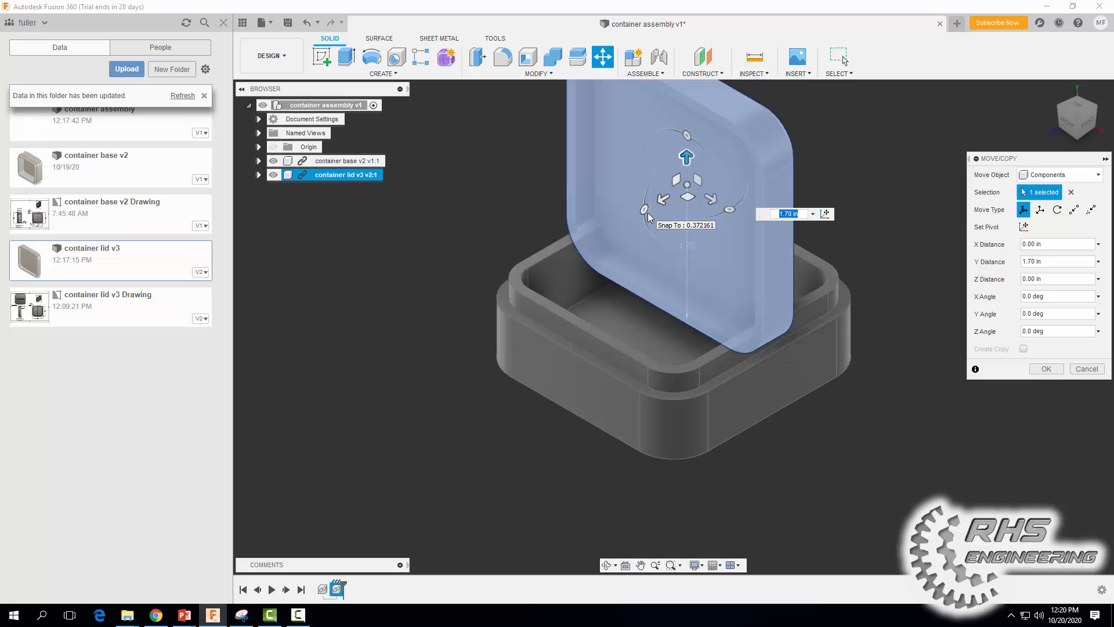
drag(643, 210, 689, 245)
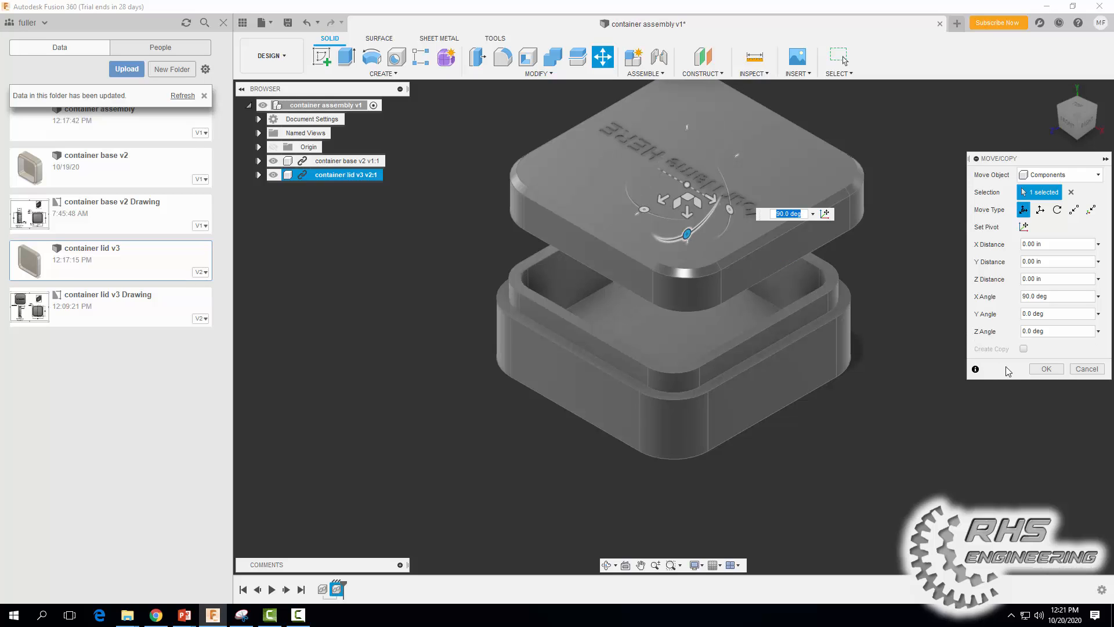
click(1046, 370)
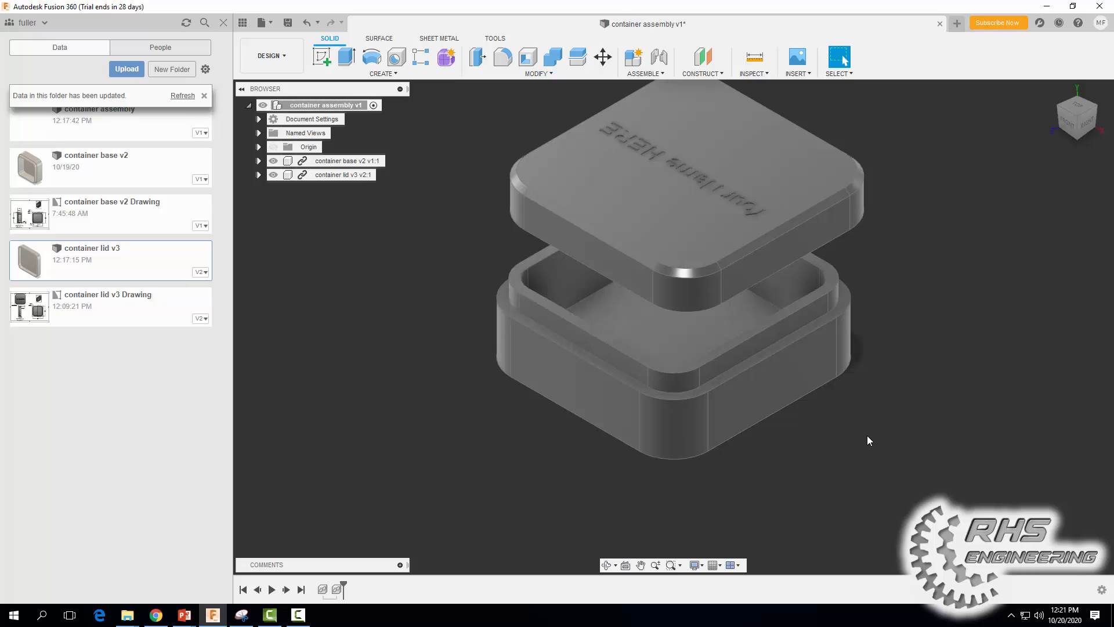
Start a joint with its first origin on the lid's lower outer edge, where the front side meets the rounded corner.
shift+middle_drag(867, 435, 677, 94)
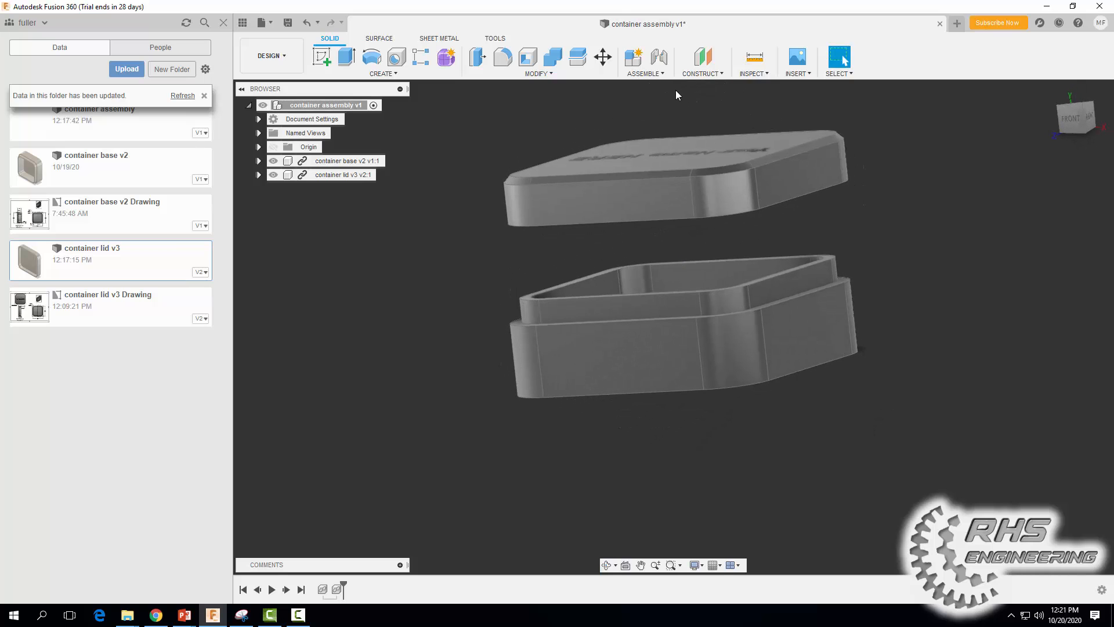
click(645, 74)
click(640, 102)
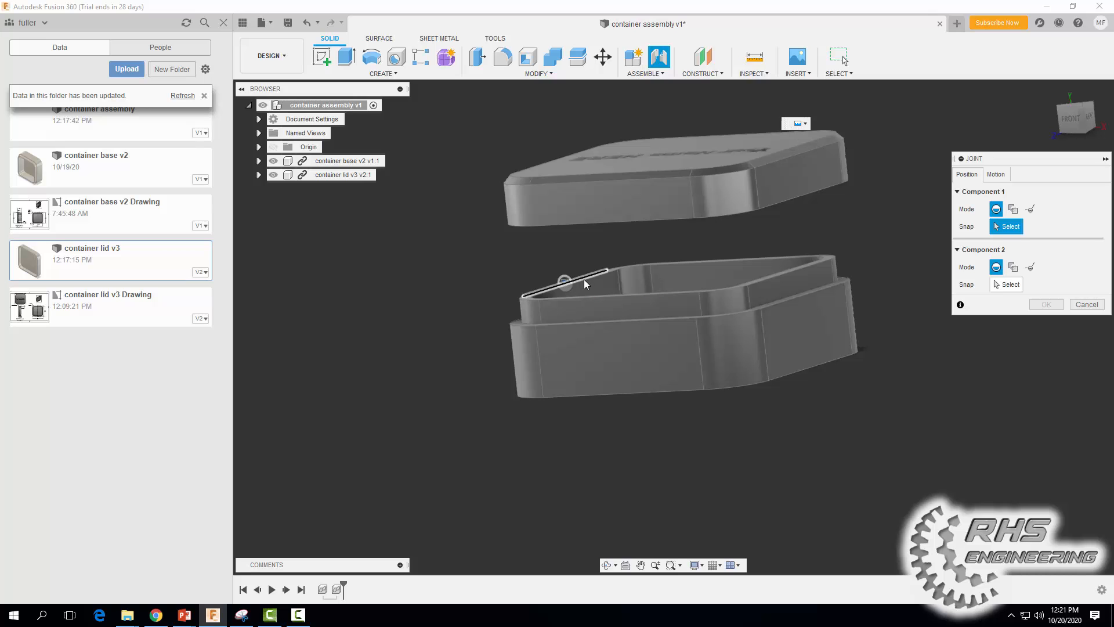
scroll(581, 285, up, 5)
scroll(538, 232, down, 5)
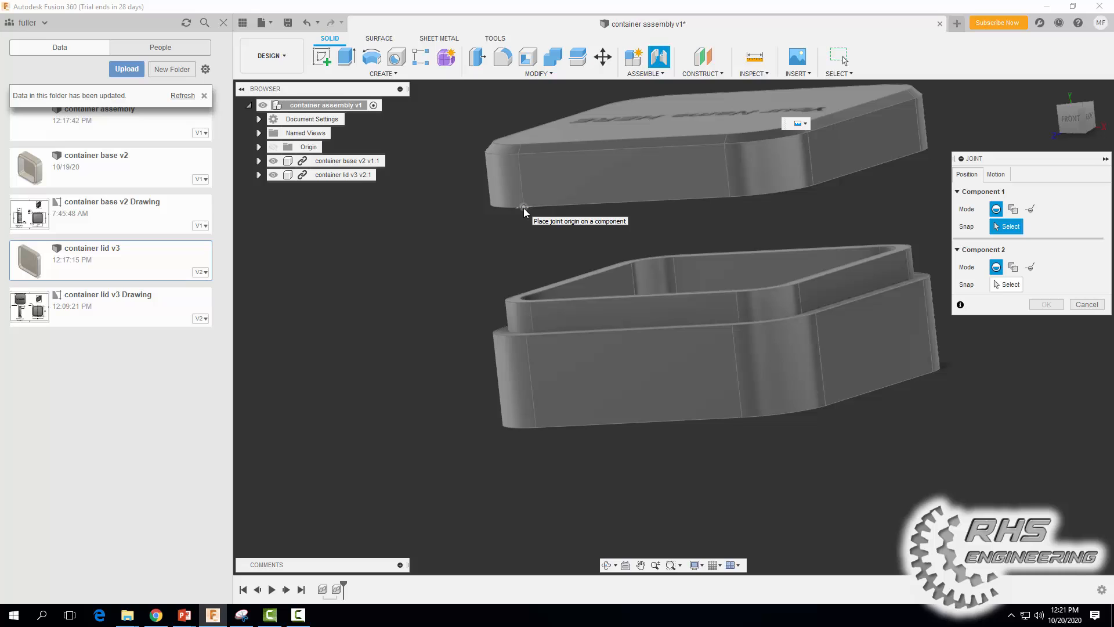
click(524, 207)
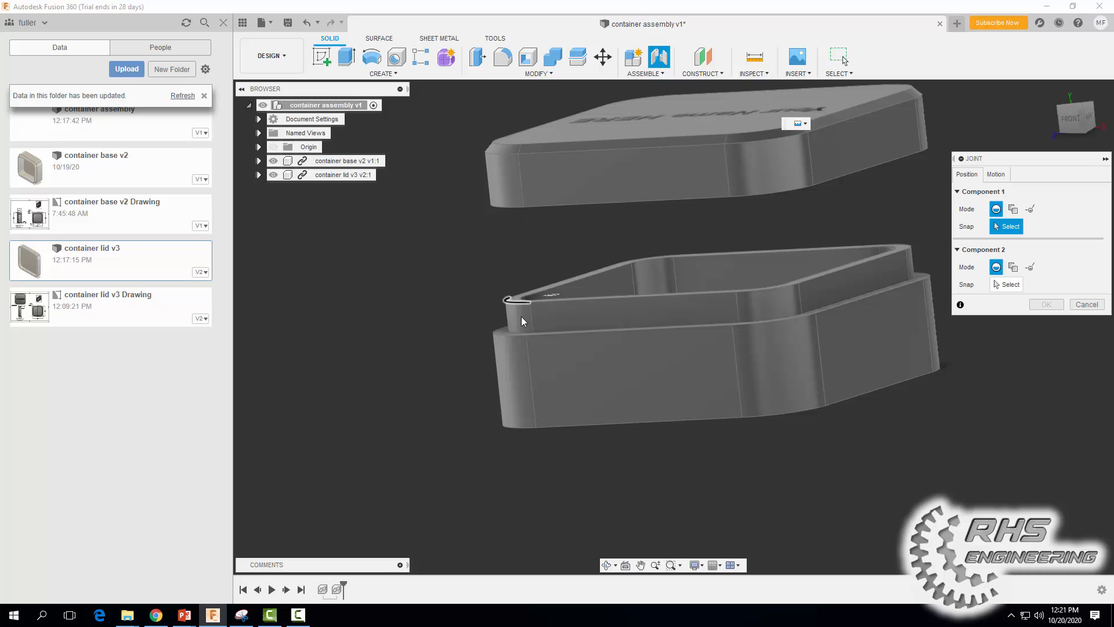
scroll(524, 336, up, 3)
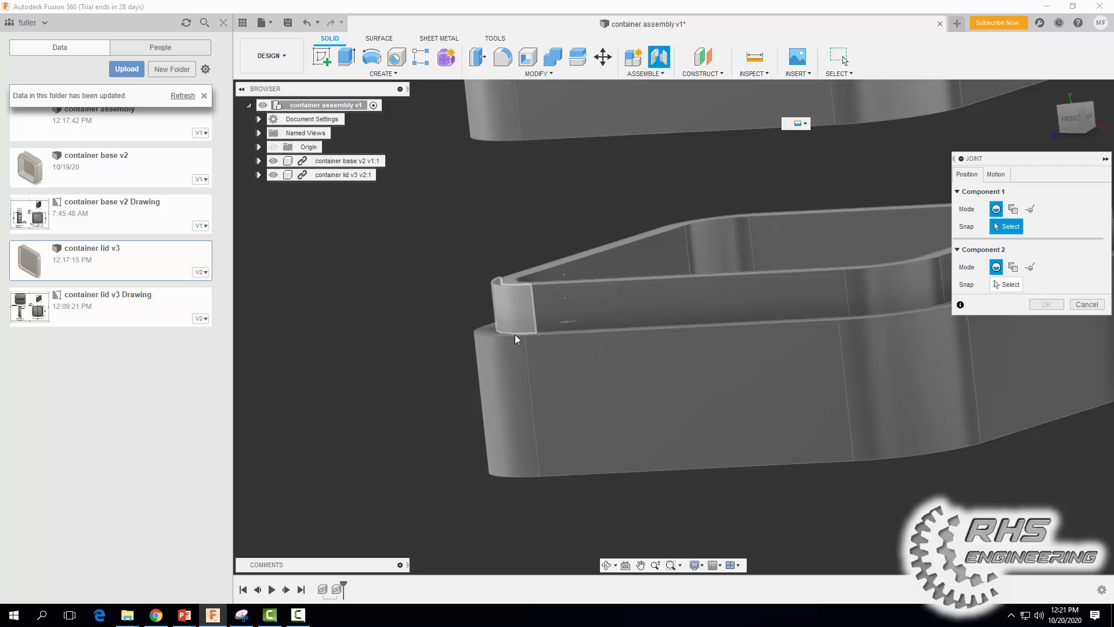
scroll(543, 321, down, 2)
scroll(552, 307, up, 3)
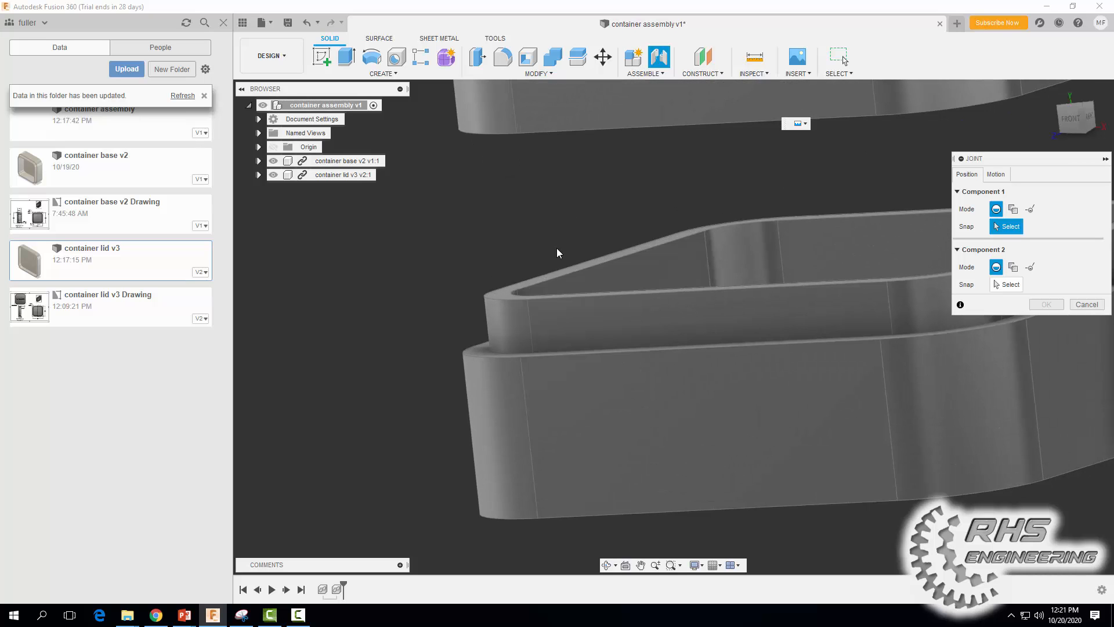
shift+middle_drag(558, 238, 558, 260)
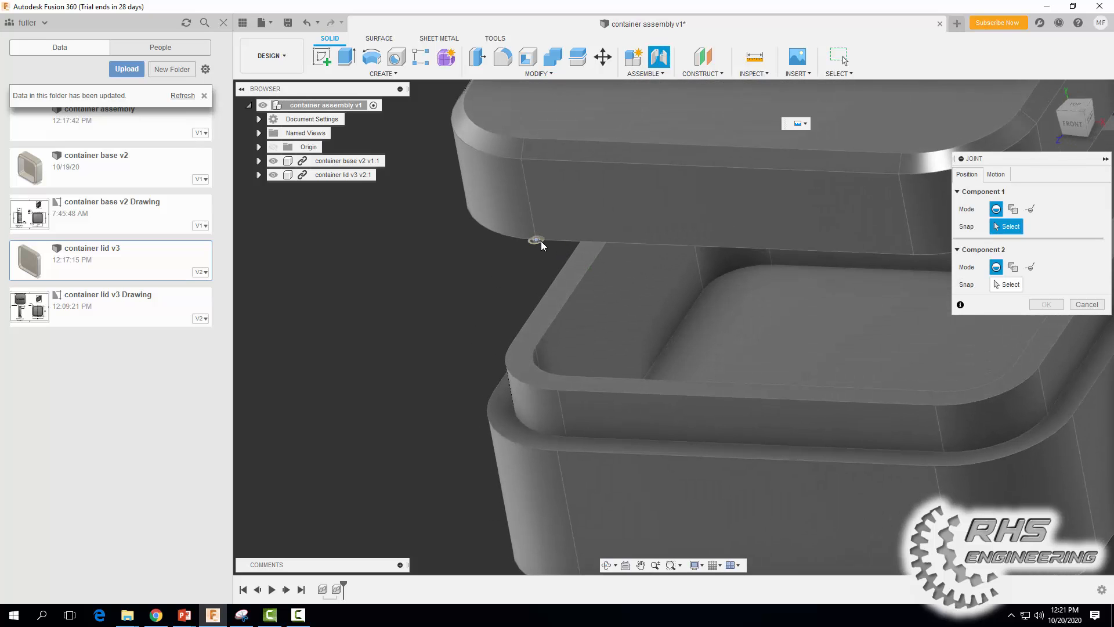
scroll(536, 241, up, 3)
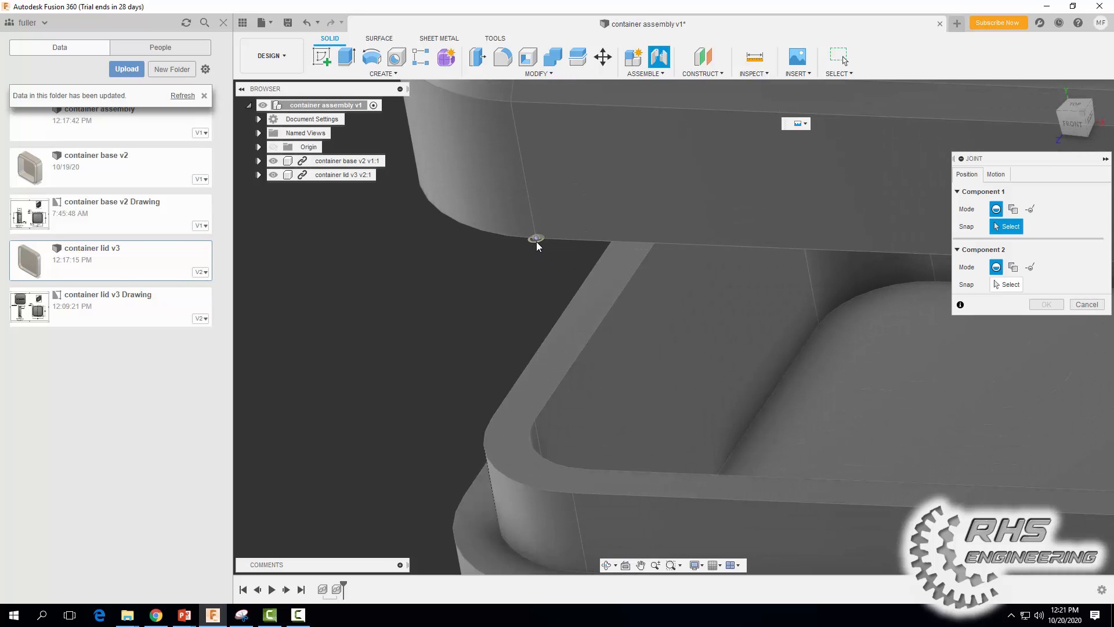
click(535, 241)
Place the second joint origin on the matching outer corner point of the base's ledge and complete the joint with zero angle and offsets.
scroll(534, 283, down, 5)
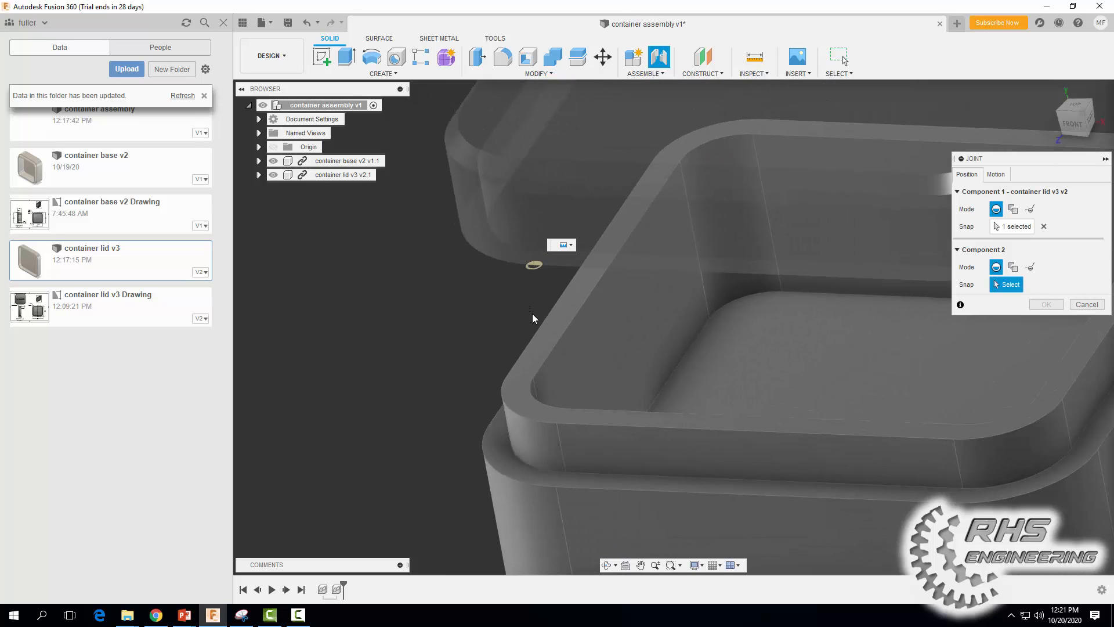
scroll(533, 325, up, 8)
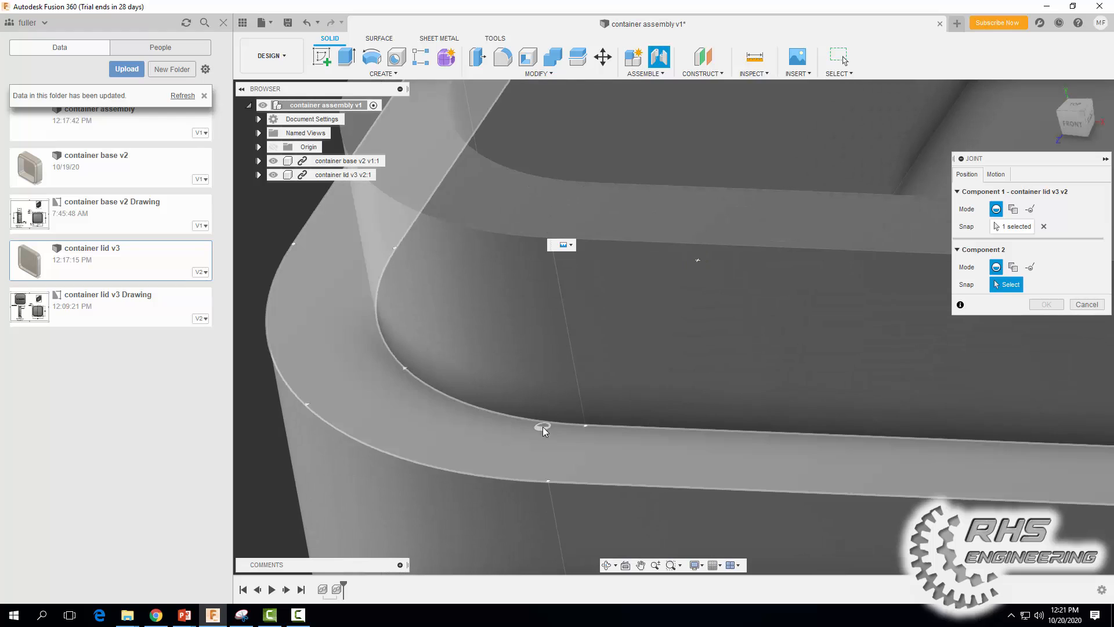
click(552, 483)
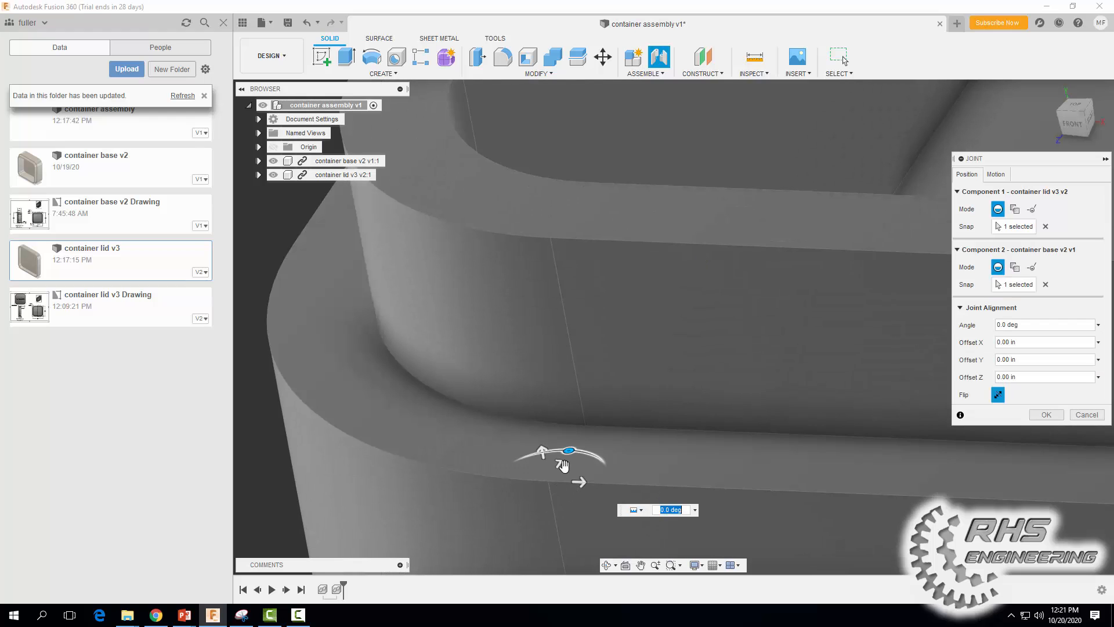
scroll(597, 410, down, 6)
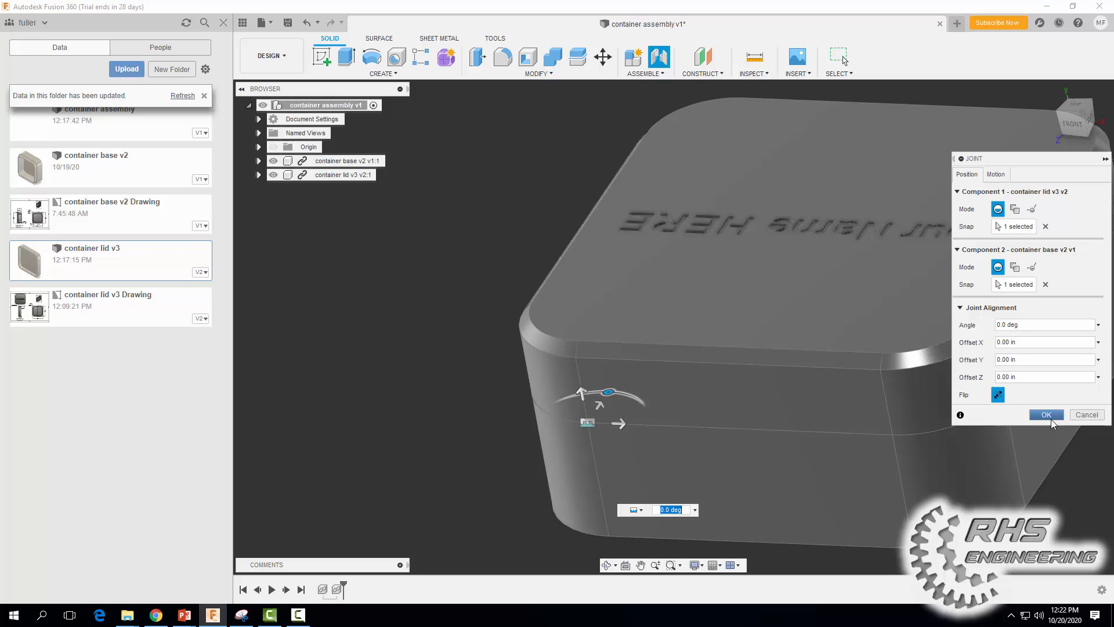
click(1046, 415)
Save the joined container assembly as a new version with the description "User Saved".
scroll(1045, 459, down, 4)
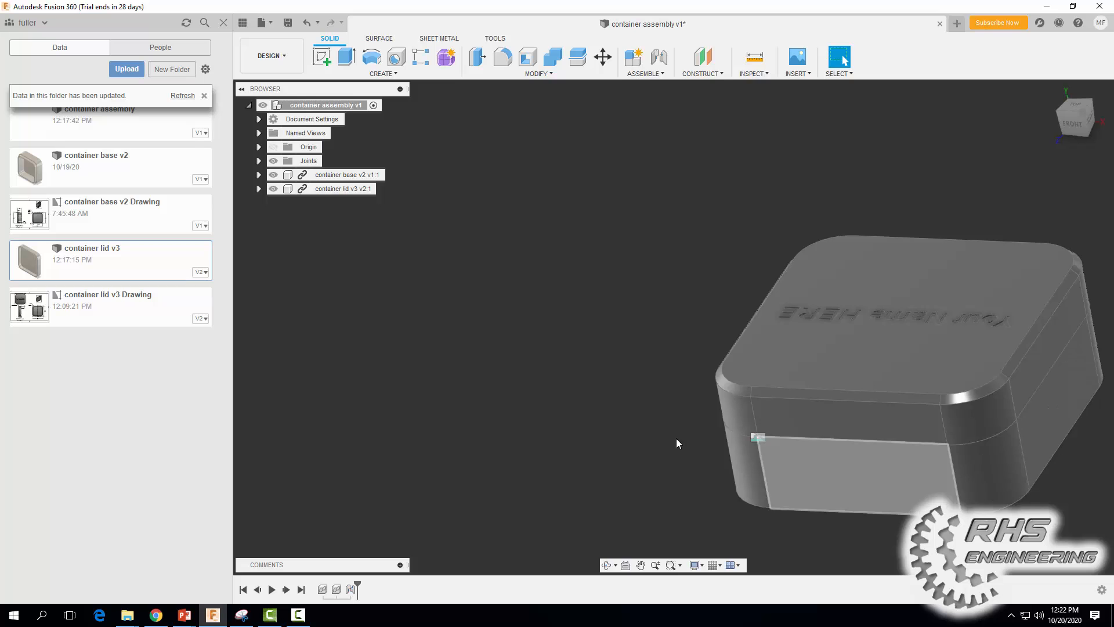
shift+middle_drag(669, 438, 450, 352)
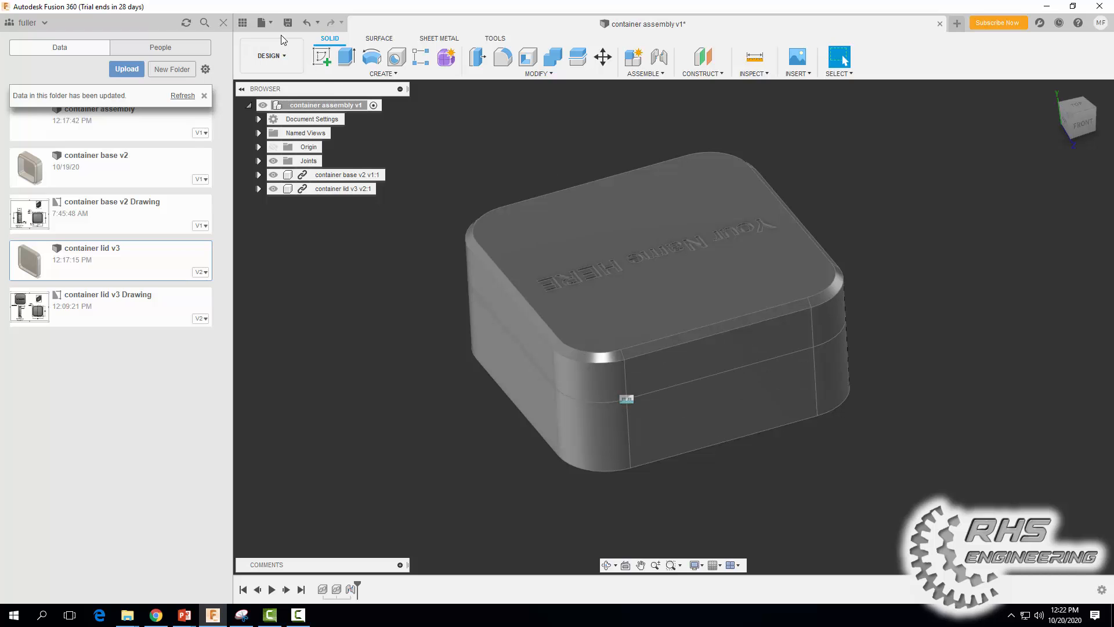
click(260, 22)
click(281, 143)
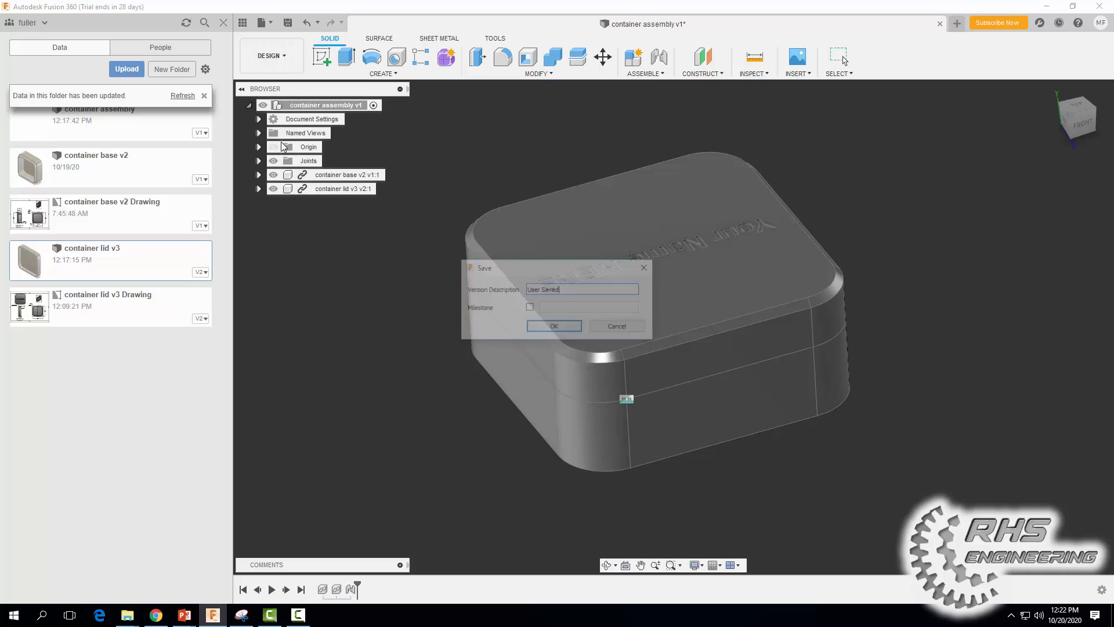
click(567, 326)
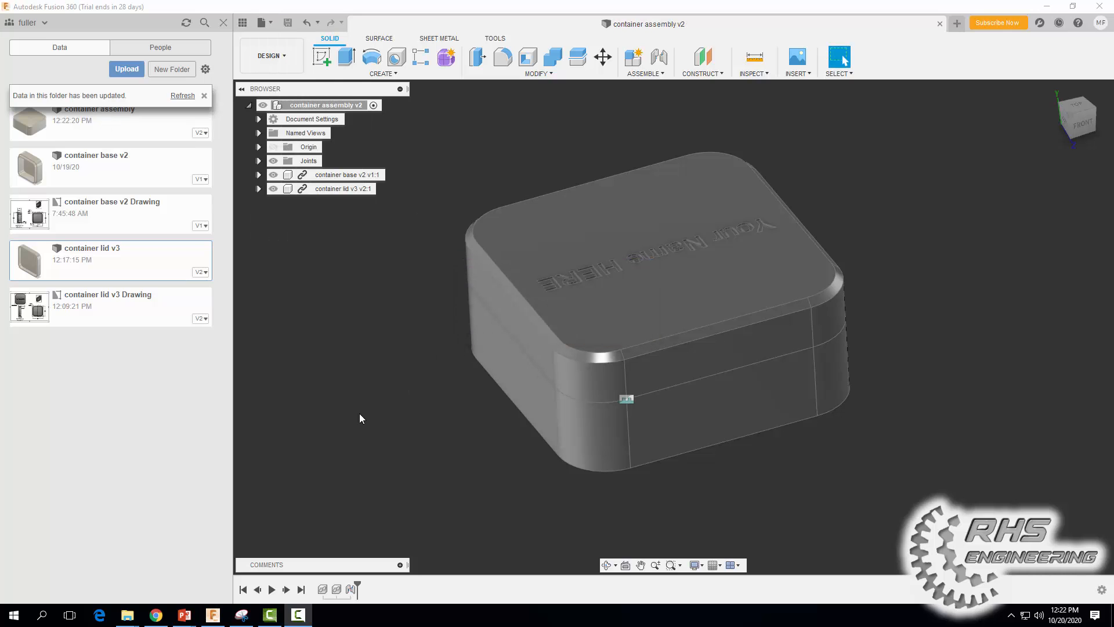
Switch to the Animation workspace and record a view framing the whole container at 1.0 on the timeline.
click(270, 63)
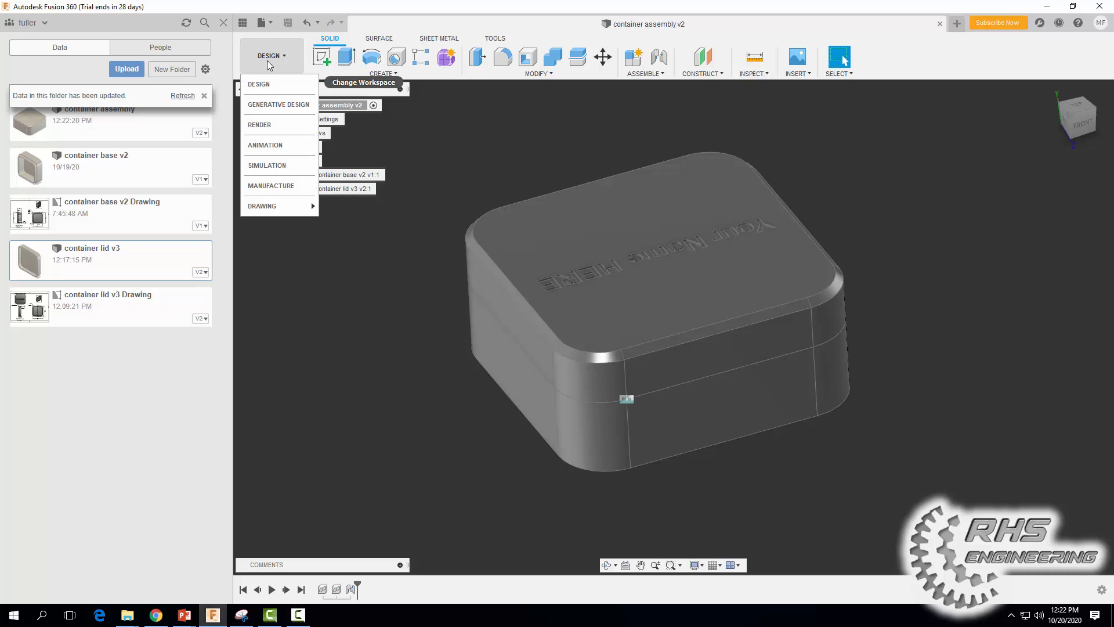
click(267, 144)
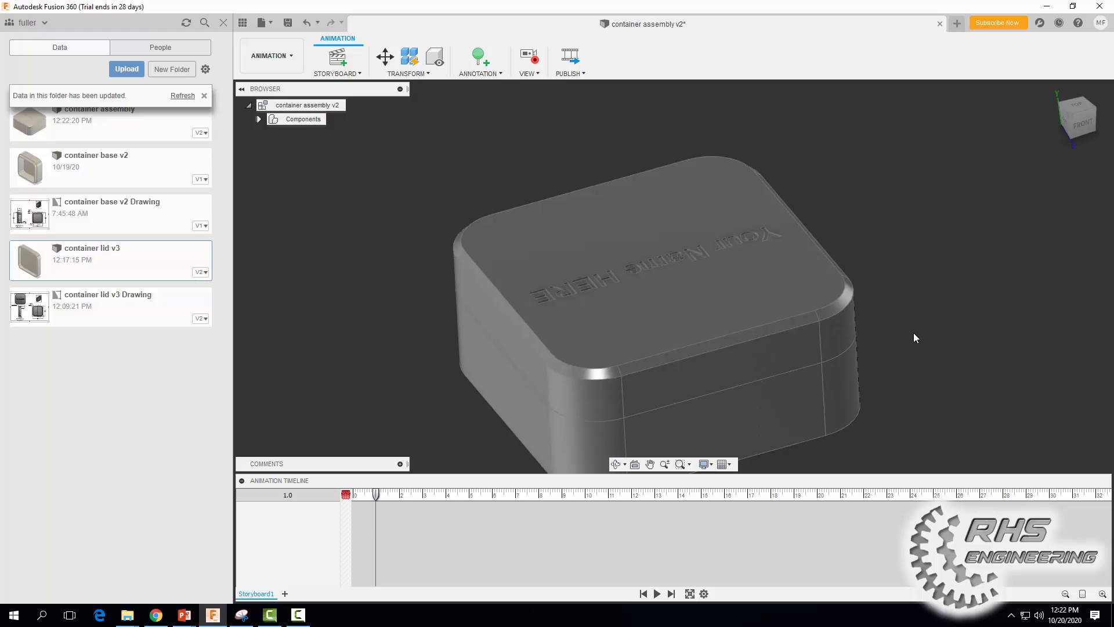
scroll(913, 335, down, 1)
middle_drag(914, 383, 914, 345)
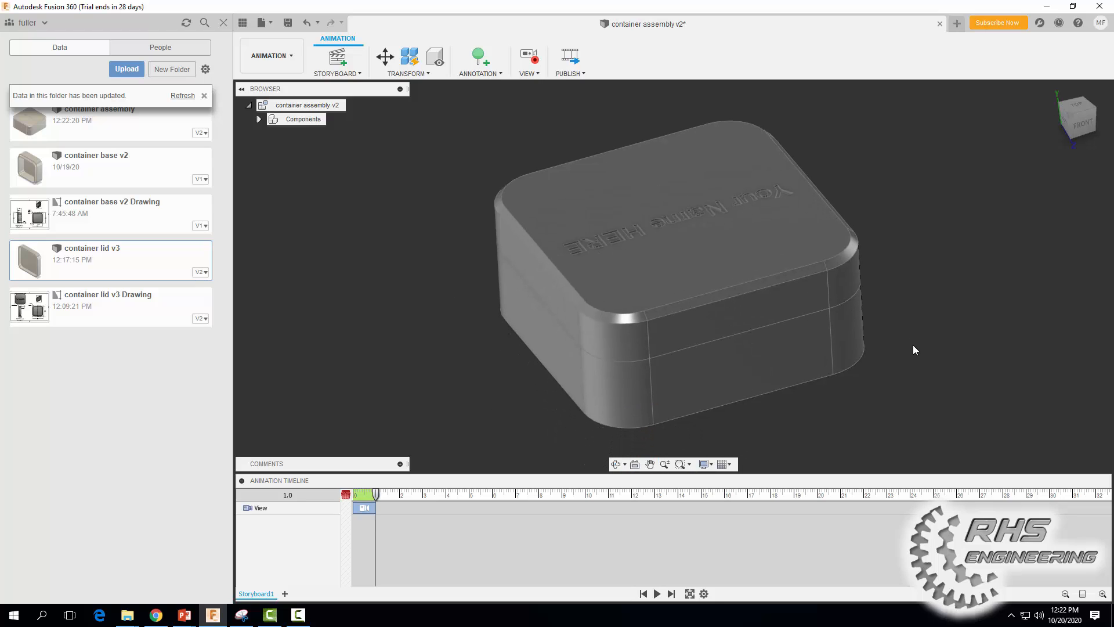
Animate the lid lifting off the base by transforming it -2 in along Z at 1.0 on the timeline.
click(743, 301)
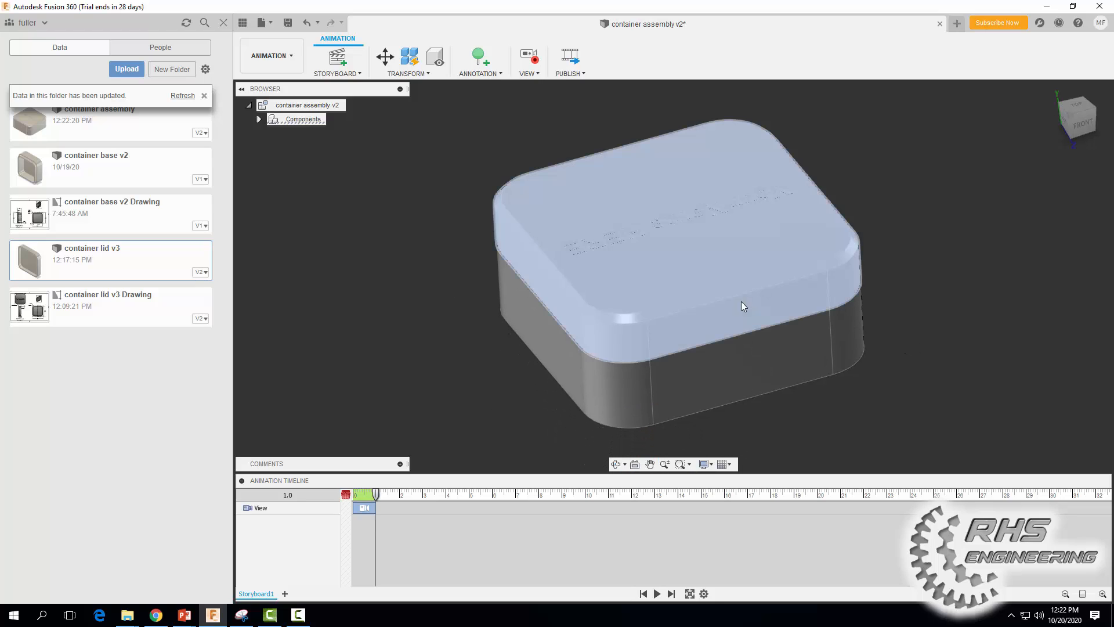
click(386, 58)
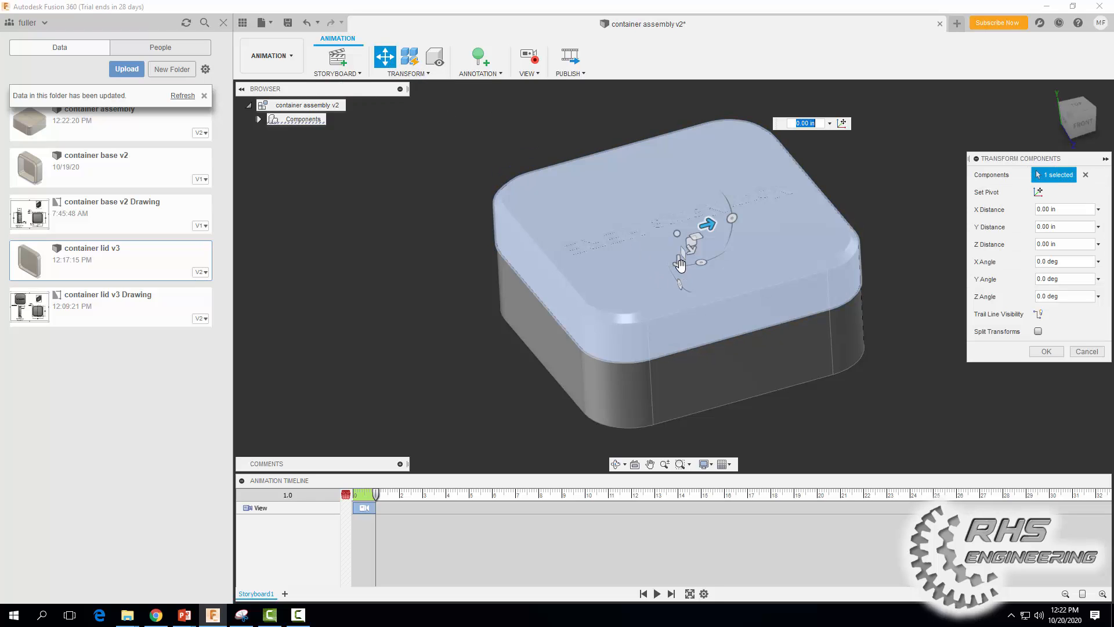
drag(681, 265, 670, 104)
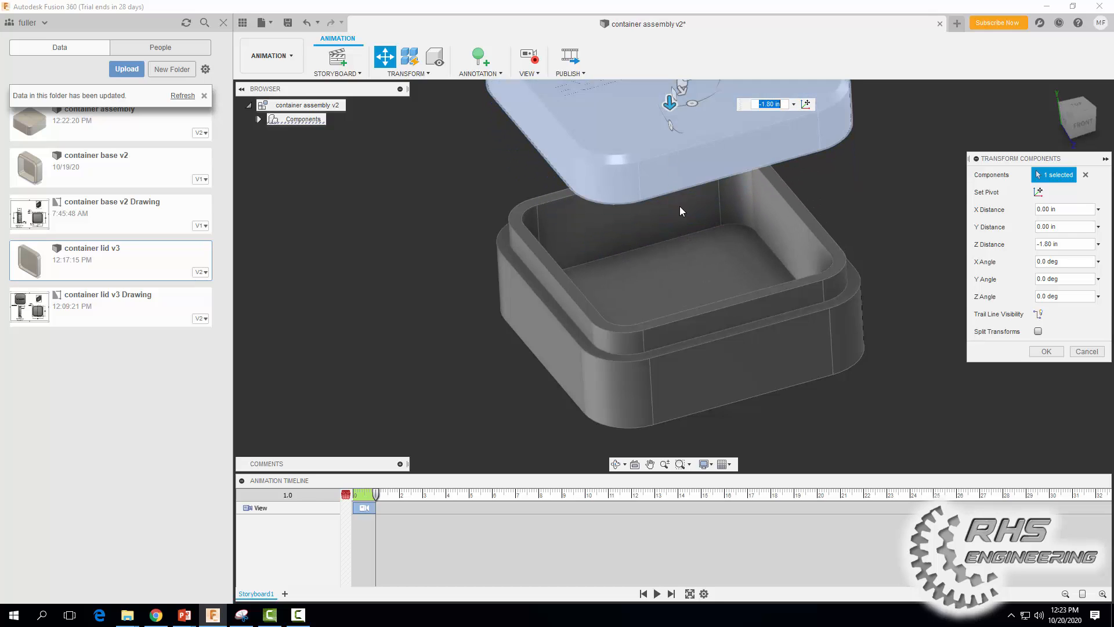
scroll(799, 398, down, 5)
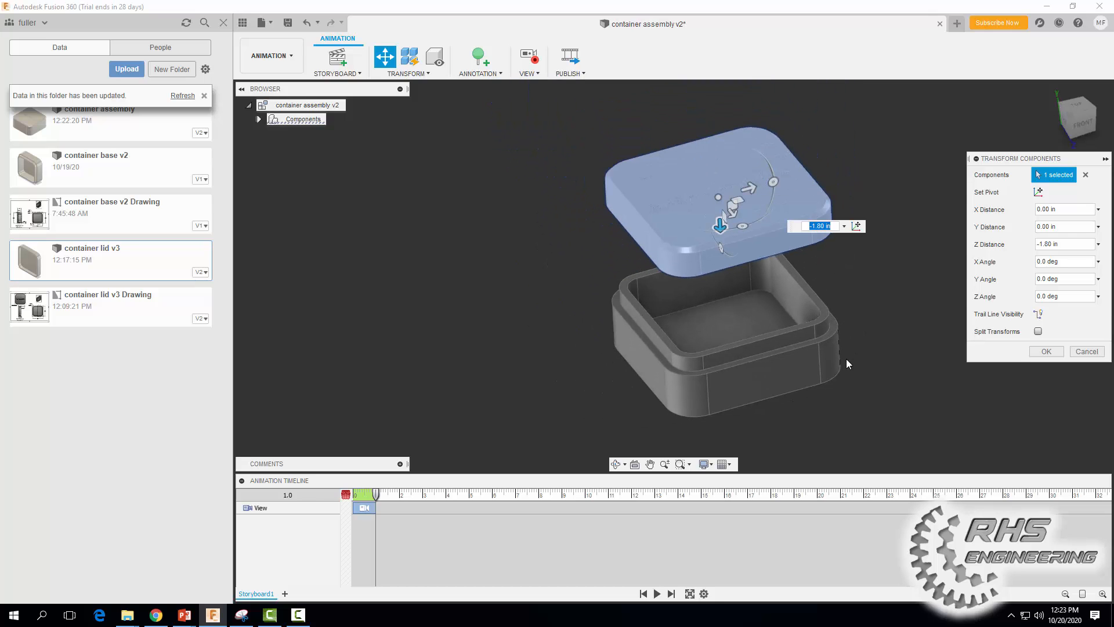
click(829, 226)
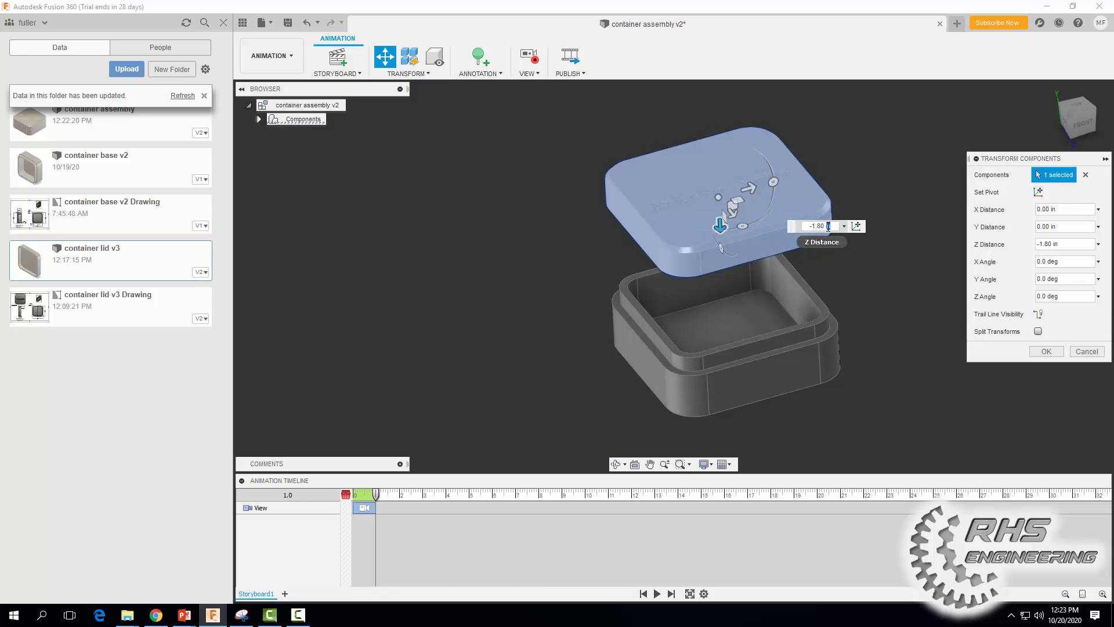
drag(828, 227, 805, 226)
text(-2)
key(Return)
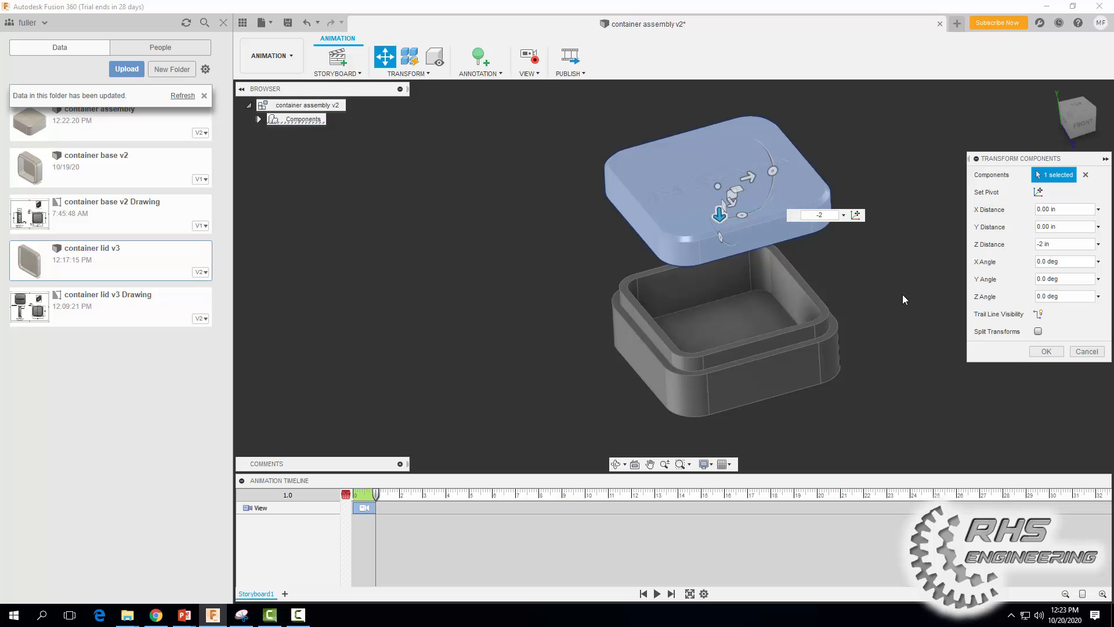
click(1046, 351)
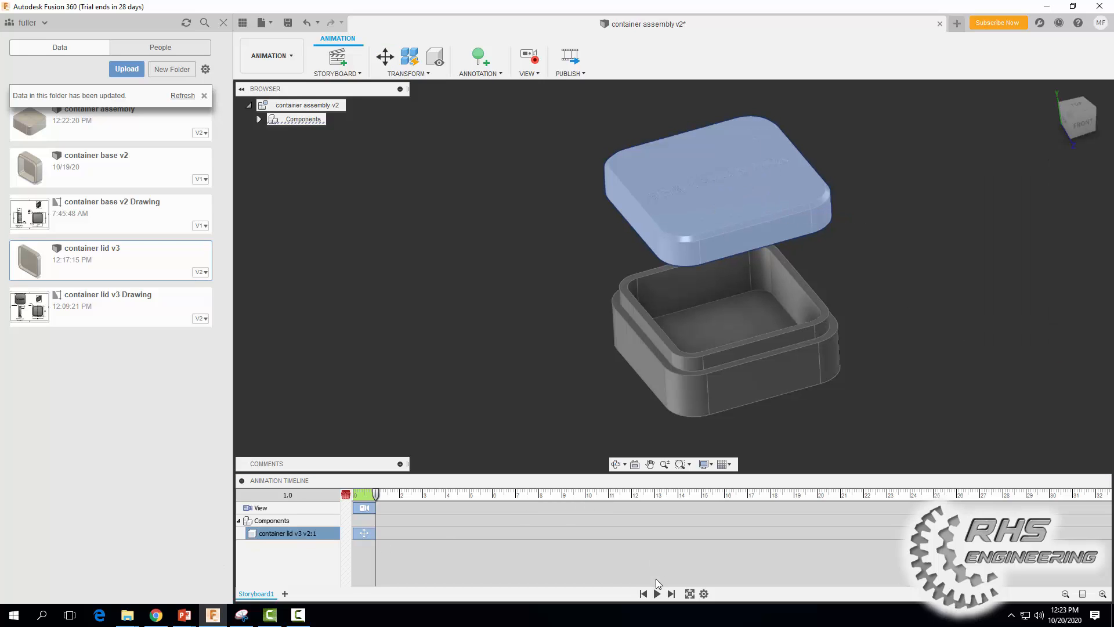
Play the lid animation from the start of the timeline to check the motion.
click(656, 594)
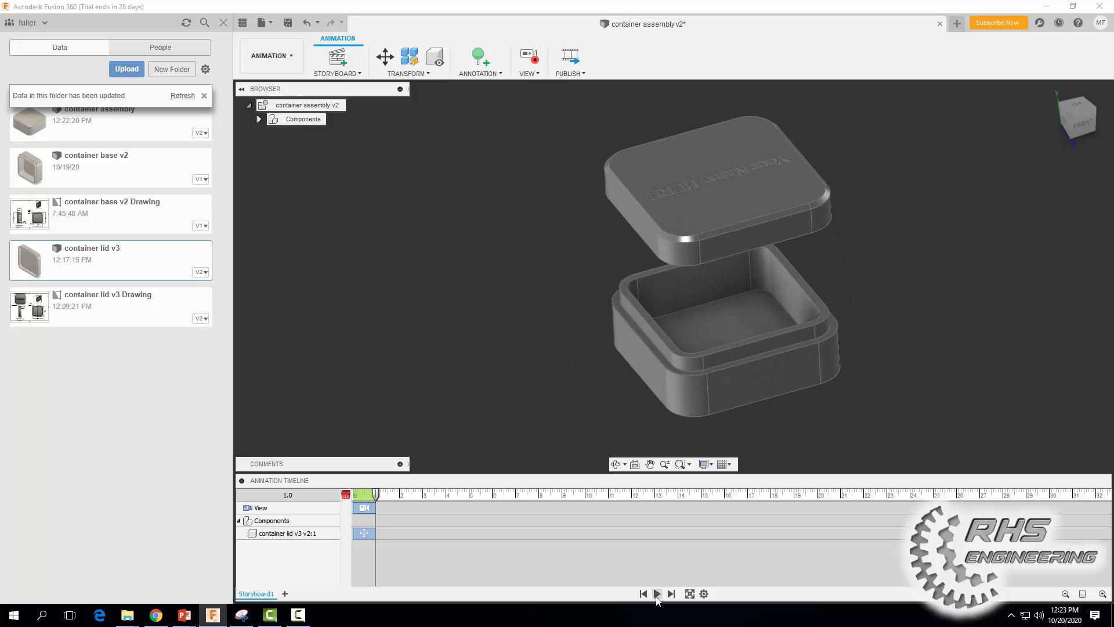
click(644, 594)
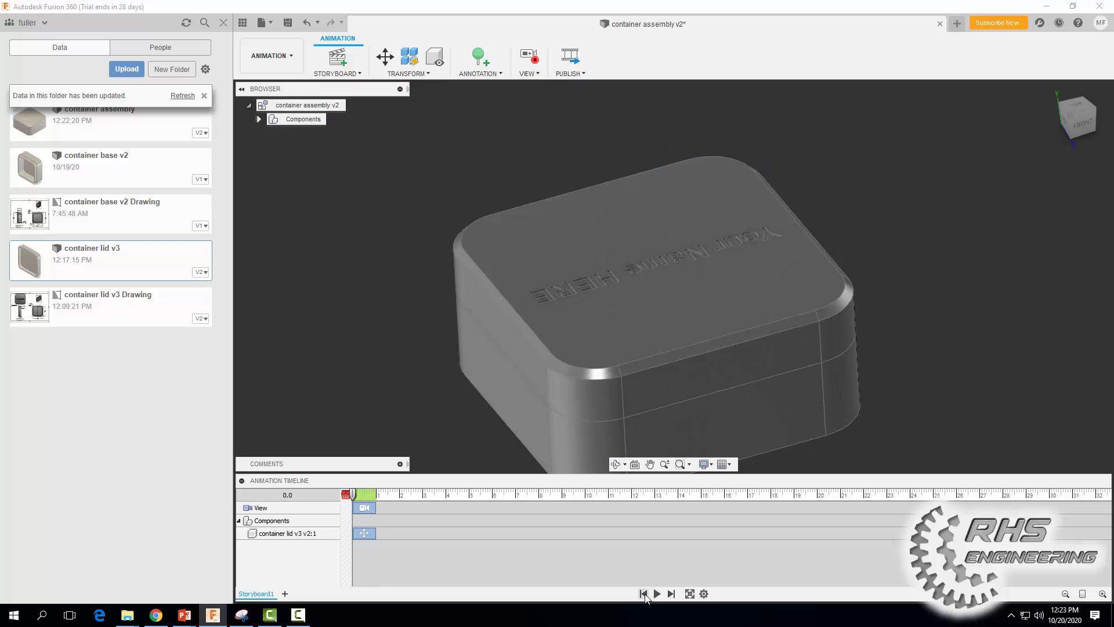
click(657, 594)
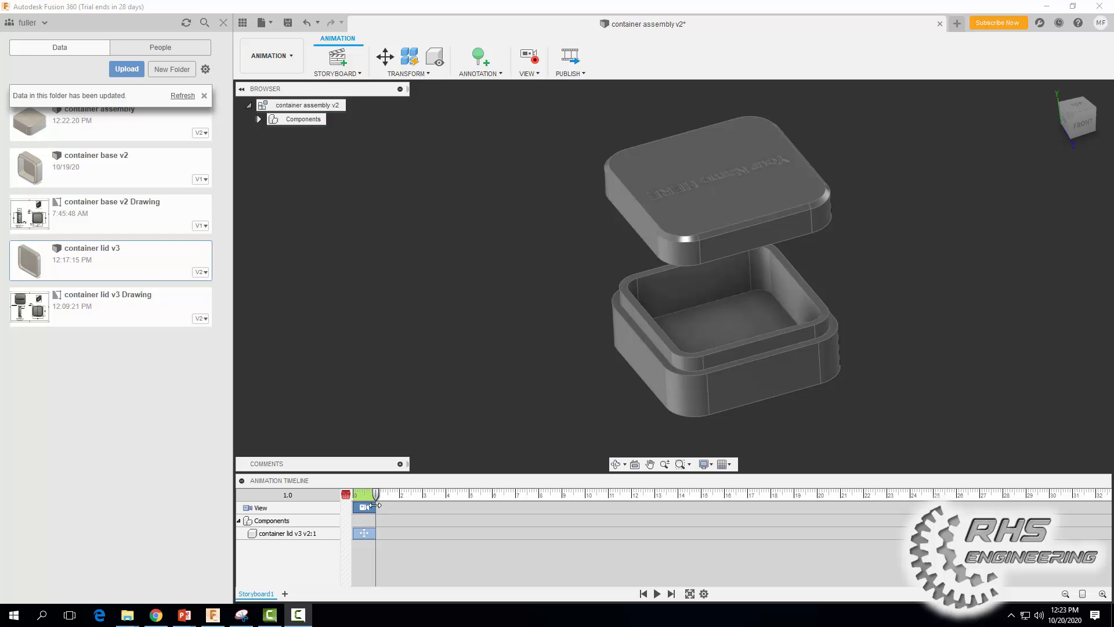
Lengthen the view action and the lid's move action to end at about 2 on the animation timeline.
drag(376, 508, 400, 507)
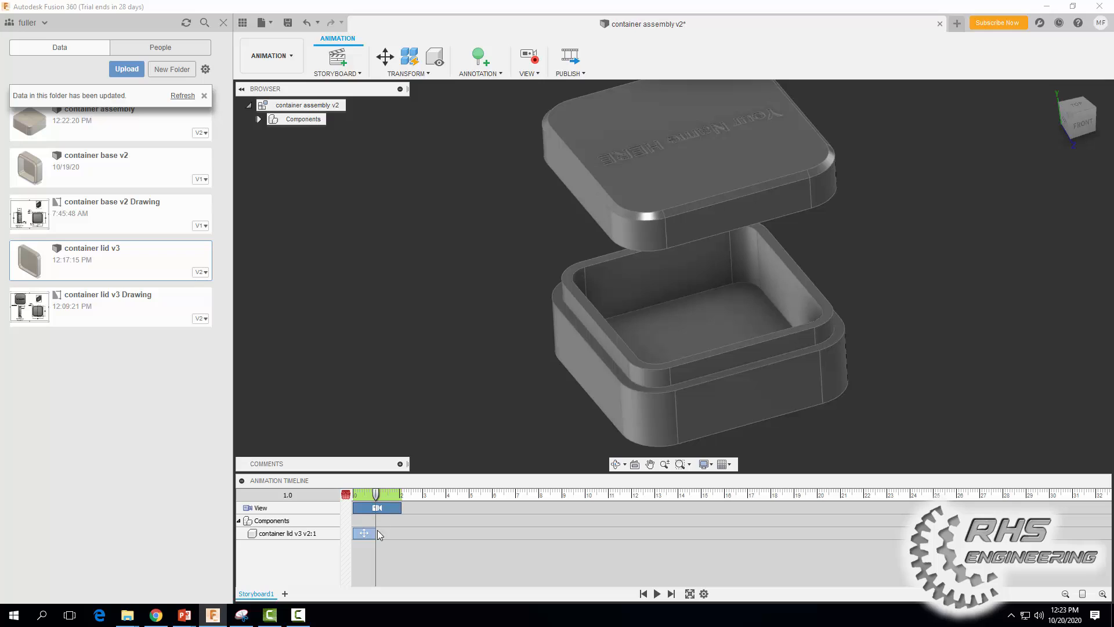
click(373, 532)
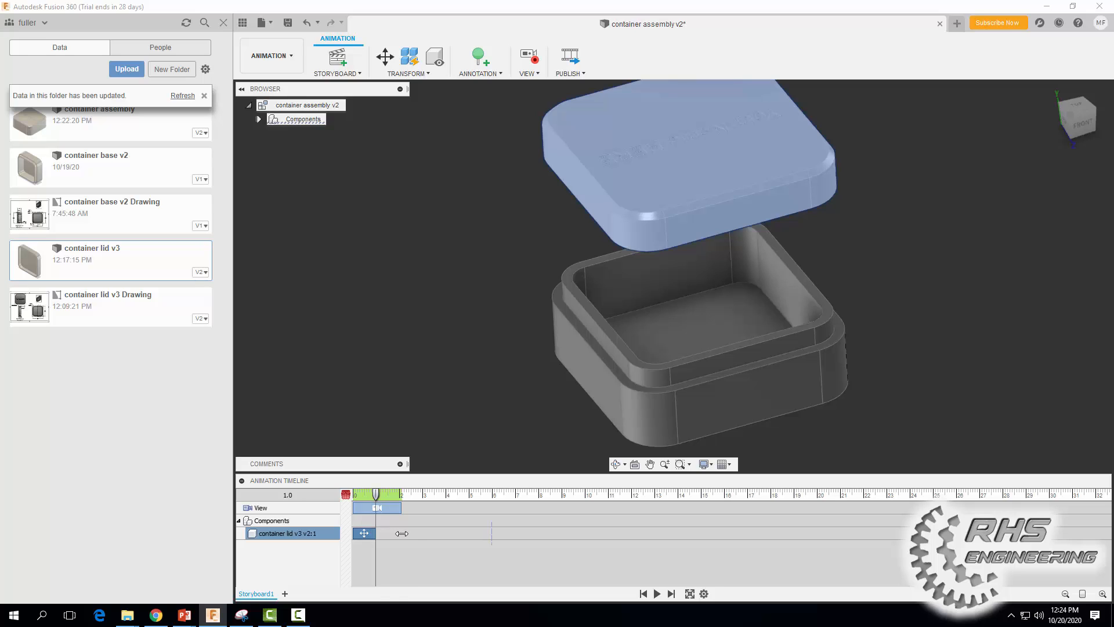
drag(402, 533, 404, 533)
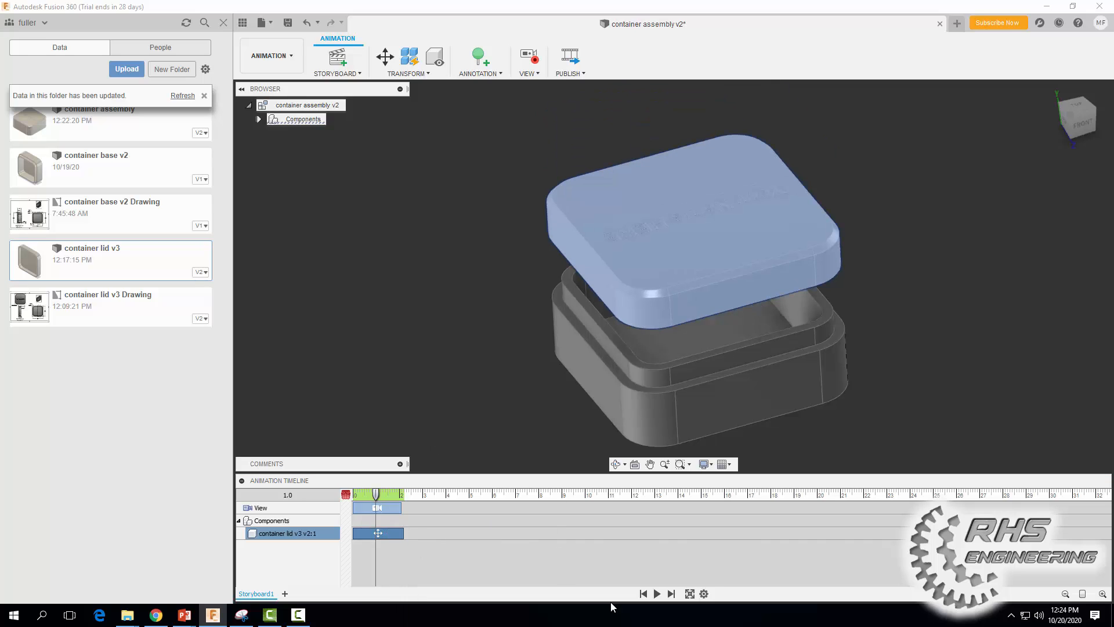
Play back the lengthened animation and return the playhead to the beginning of the storyboard.
click(656, 594)
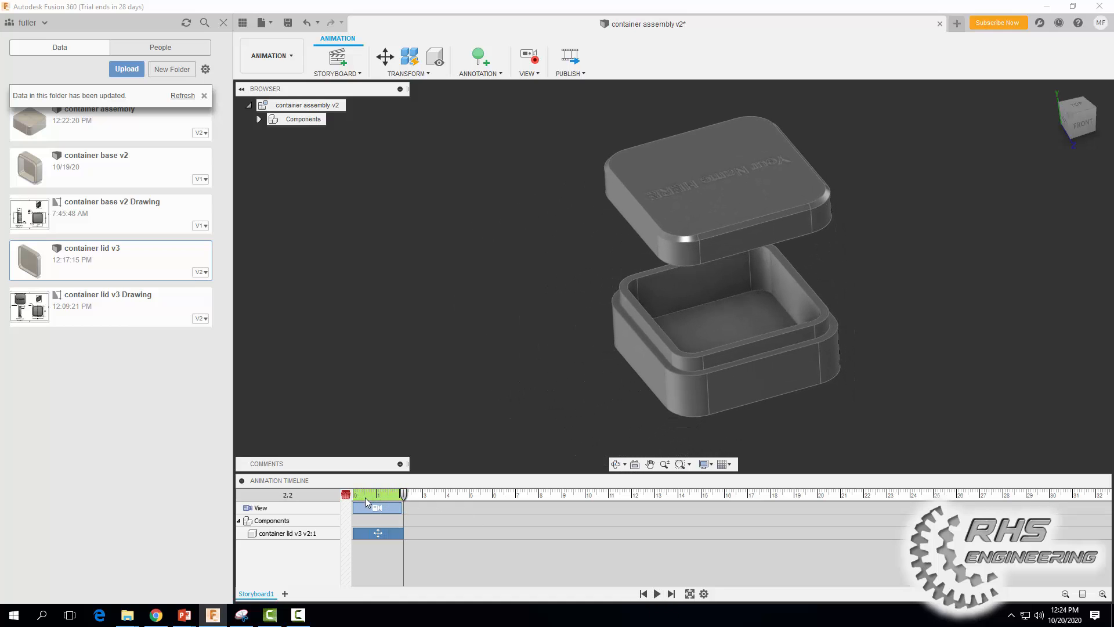
click(346, 494)
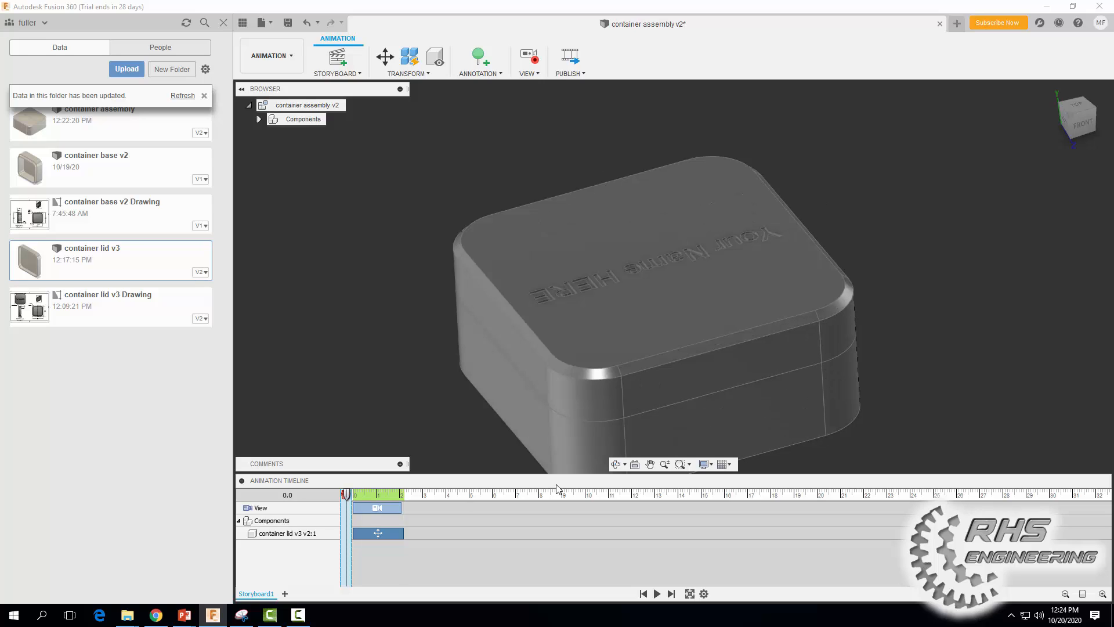
click(465, 523)
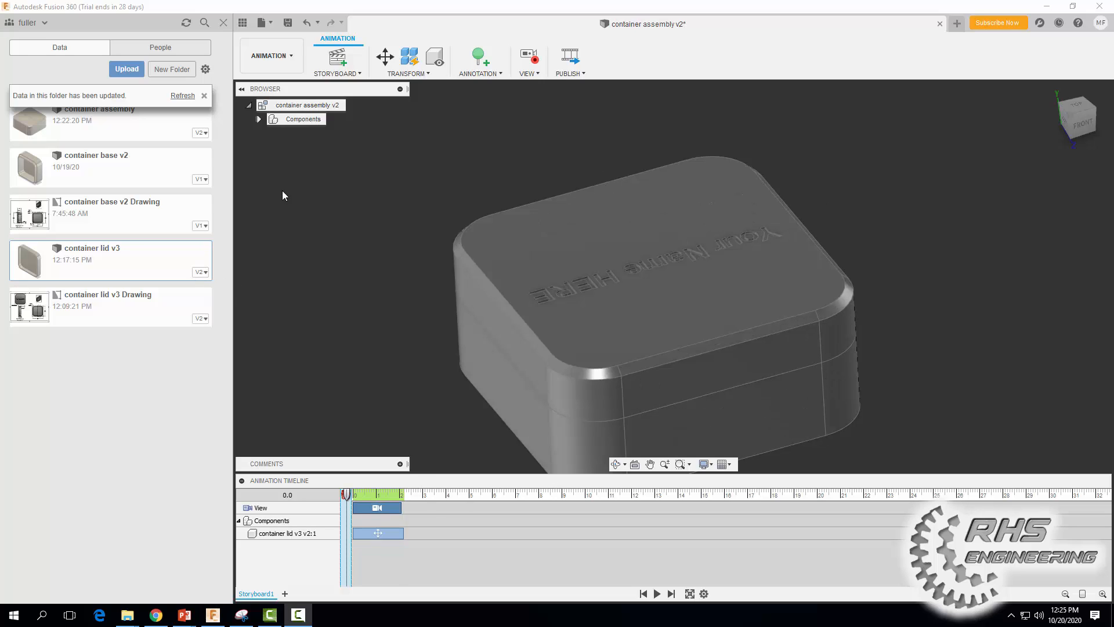
Create a new drawing from the Storyboard1 animation, from scratch, with ASME standard, inch units and sheet size A (11in x 8.5in).
click(262, 65)
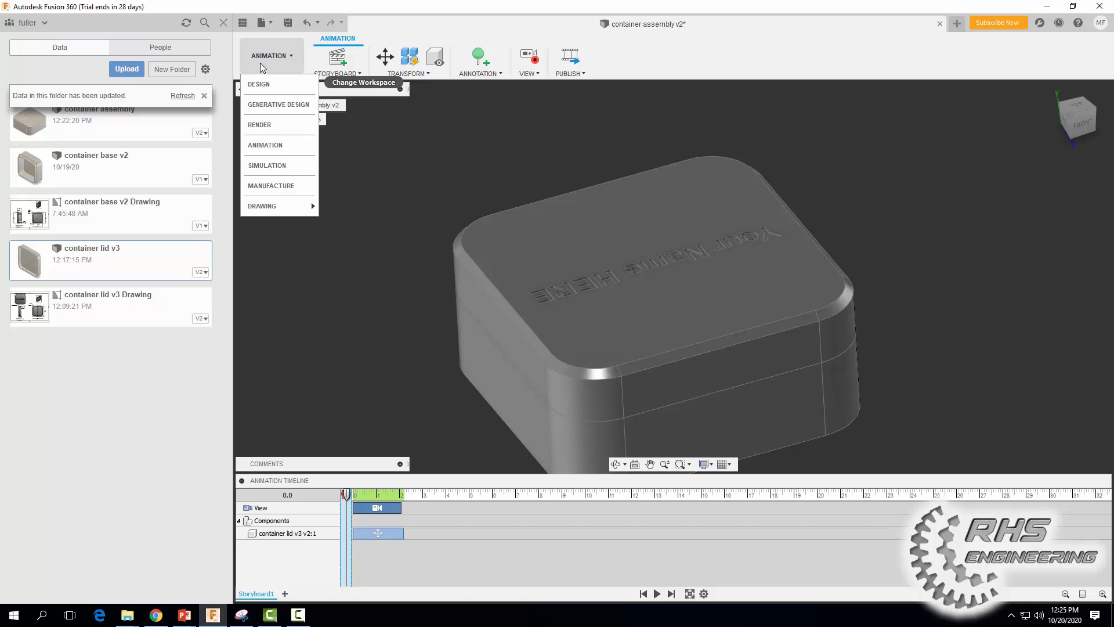
mouse_move(270, 207)
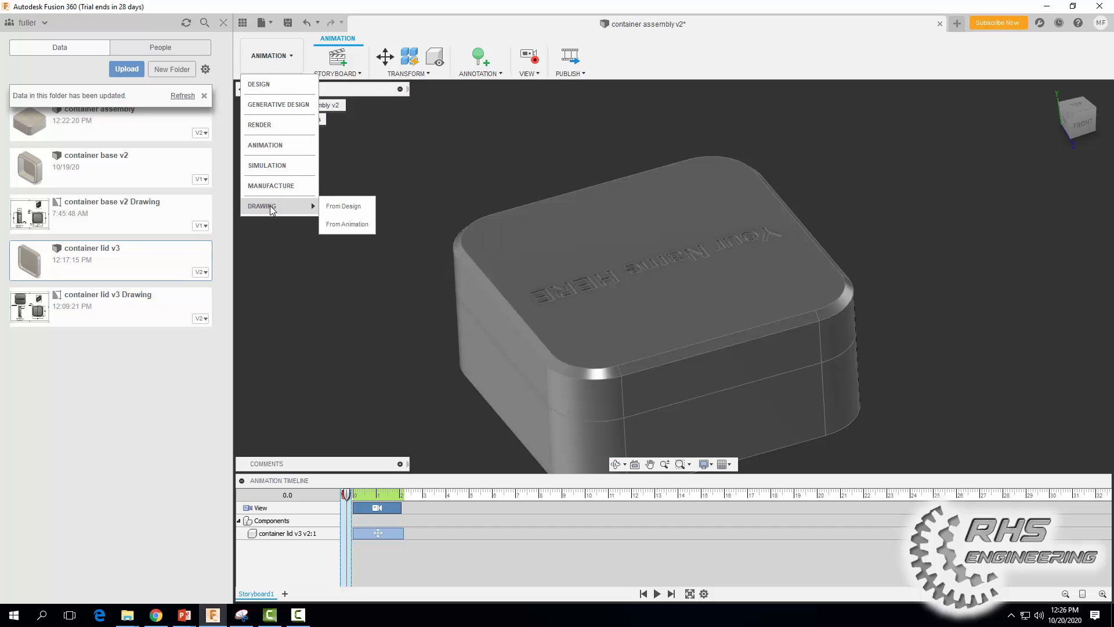
click(345, 226)
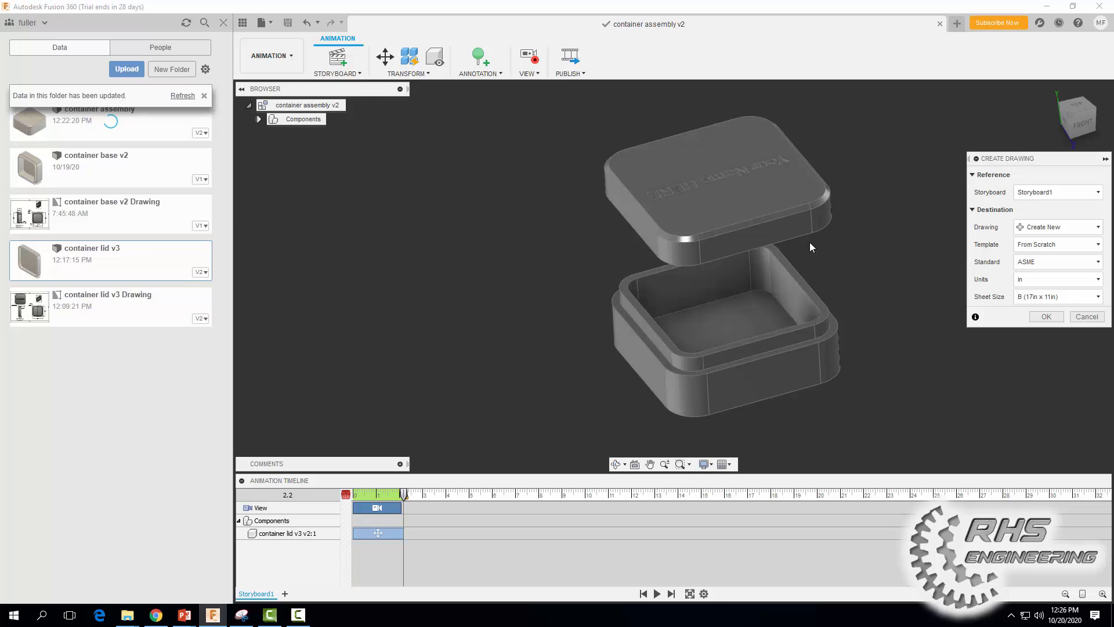
click(1016, 297)
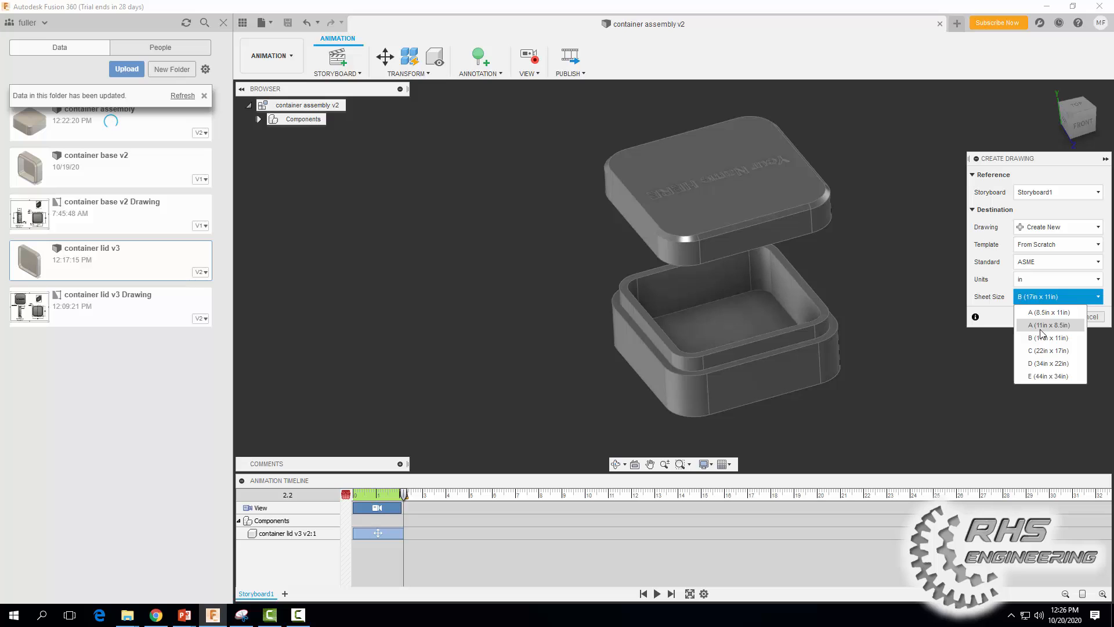
click(1041, 327)
click(1045, 316)
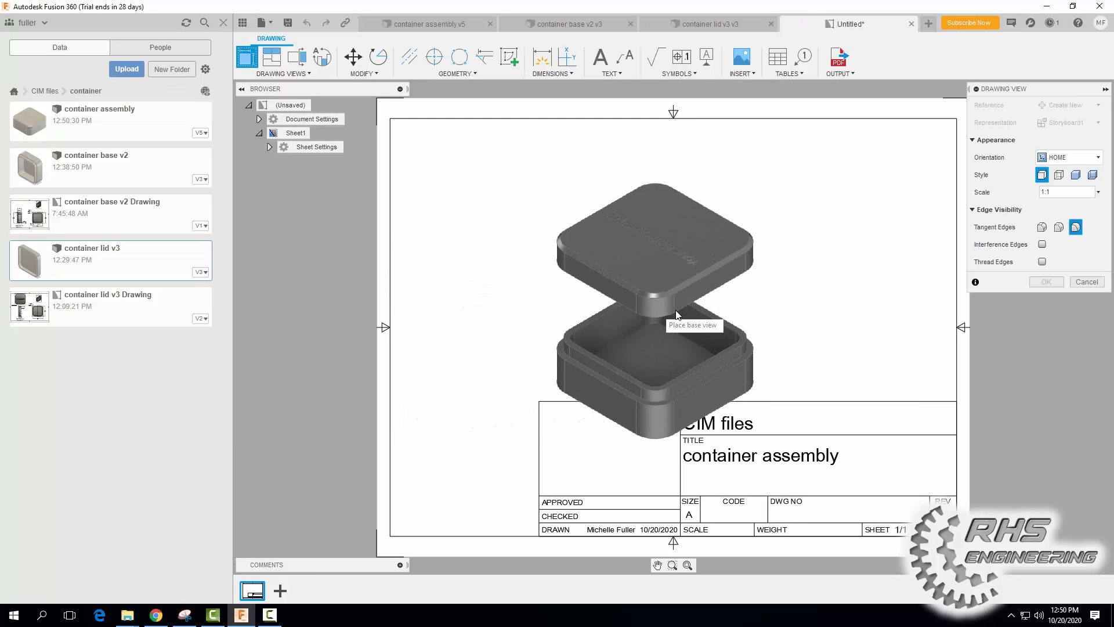
Place the exploded container's base view near the sheet's centre in HOME orientation, shaded style and 1:1 scale.
click(675, 353)
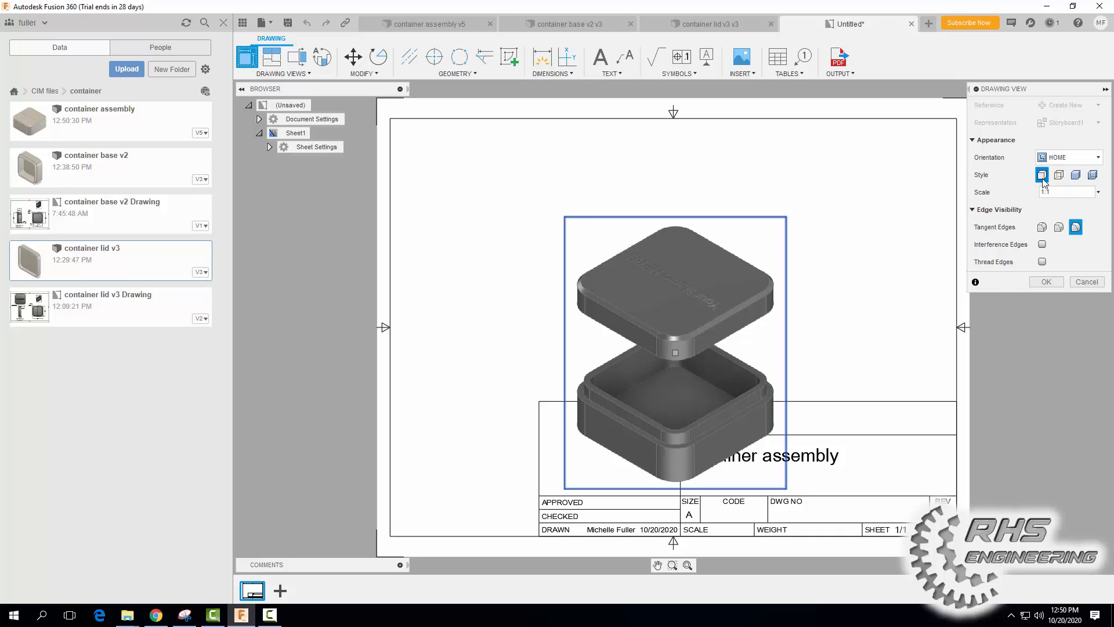
click(1076, 176)
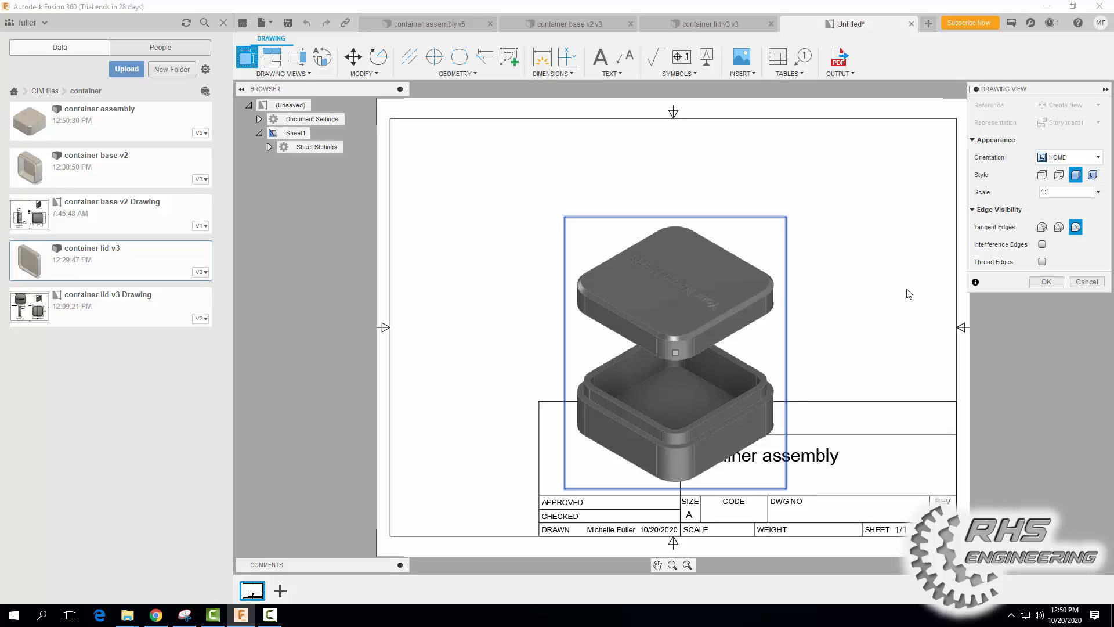
click(1046, 282)
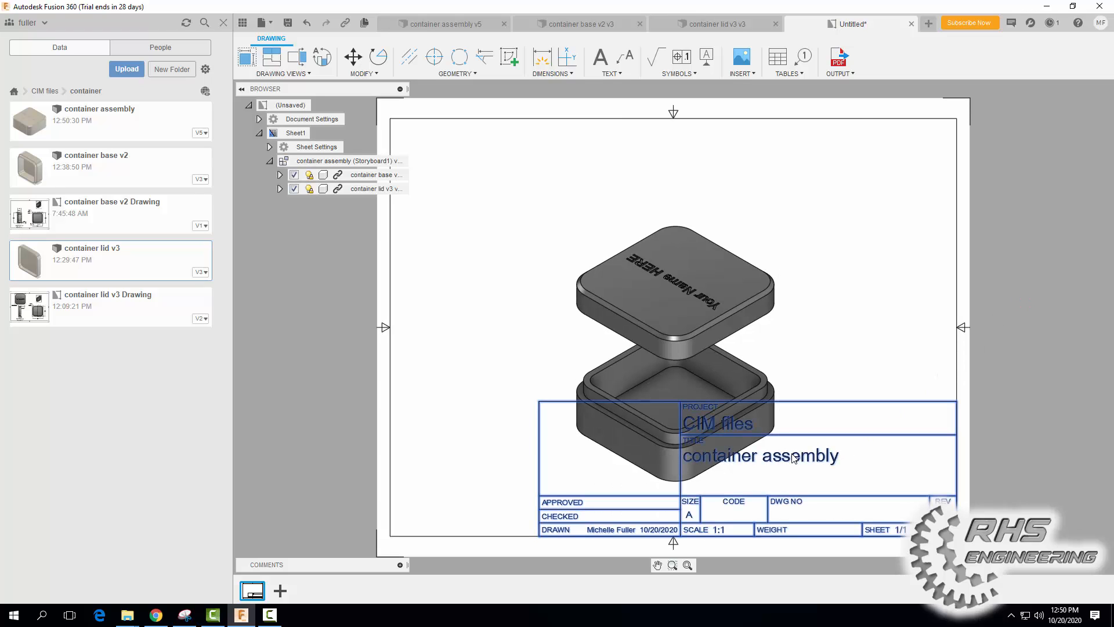
Delete the sheet's title block and place a parts list above the exploded container view.
key(Delete)
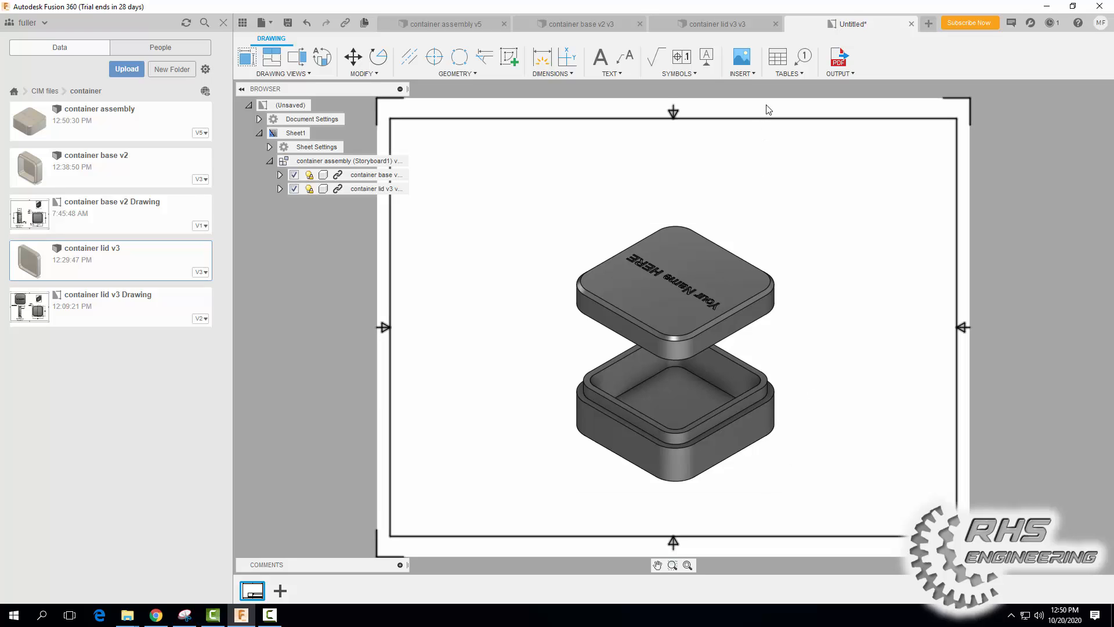
click(779, 72)
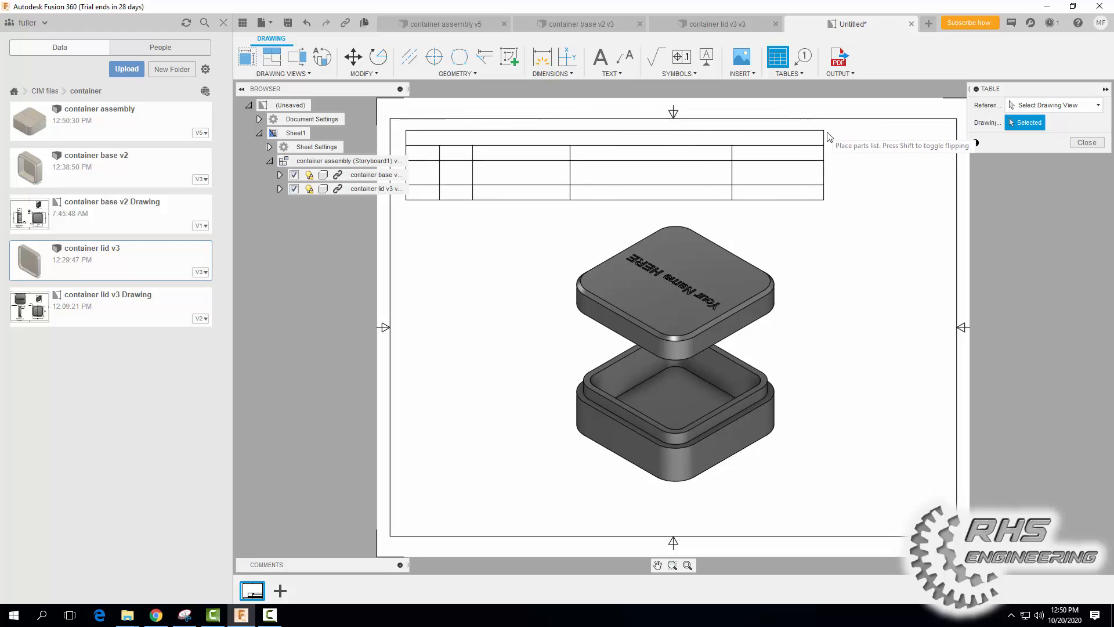
click(895, 134)
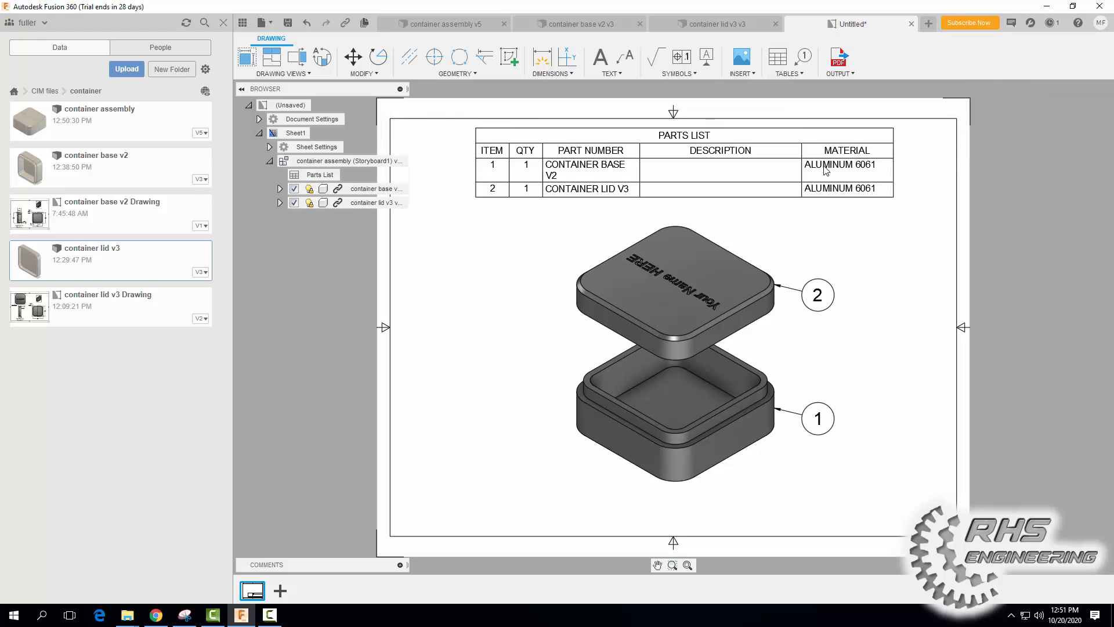
Hide the Description and Part Number columns of the parts list and show the Part Name column.
double_click(580, 168)
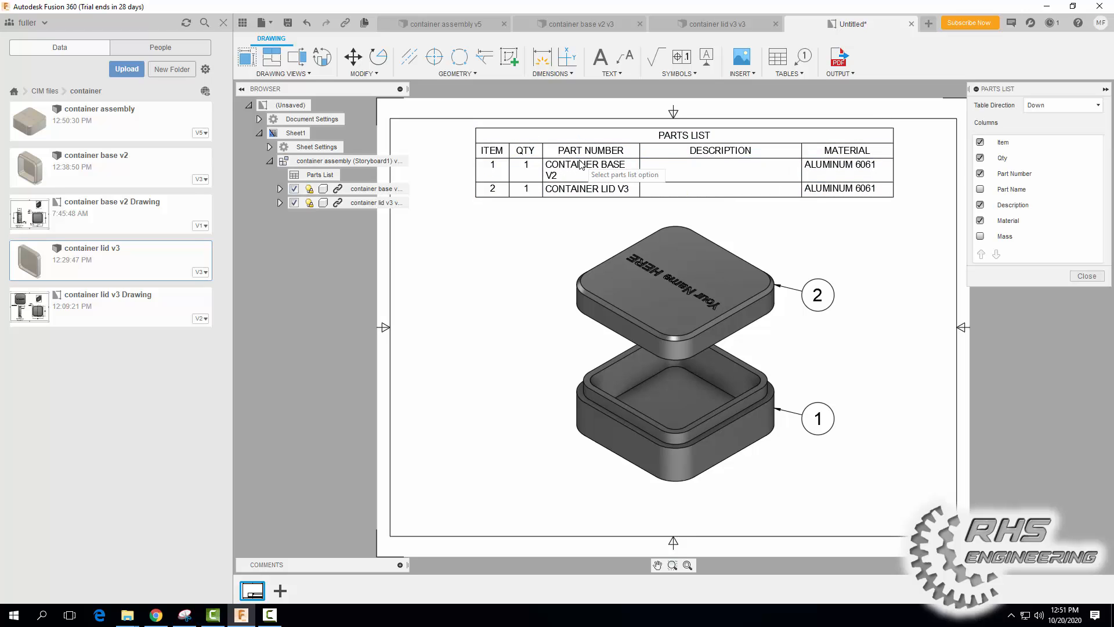
click(980, 205)
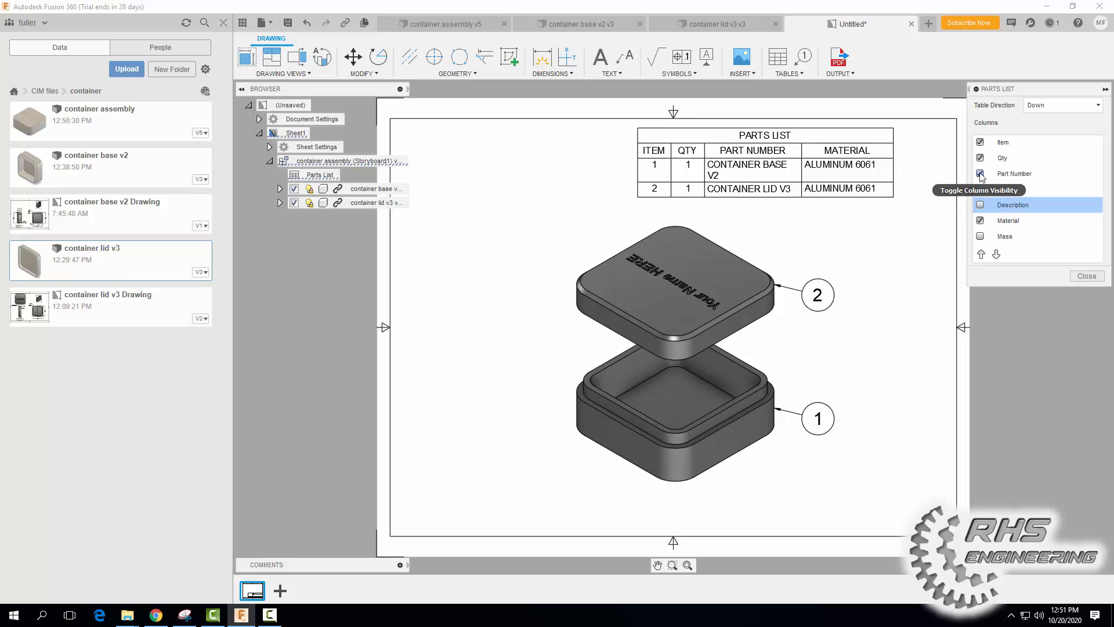
click(981, 175)
click(981, 190)
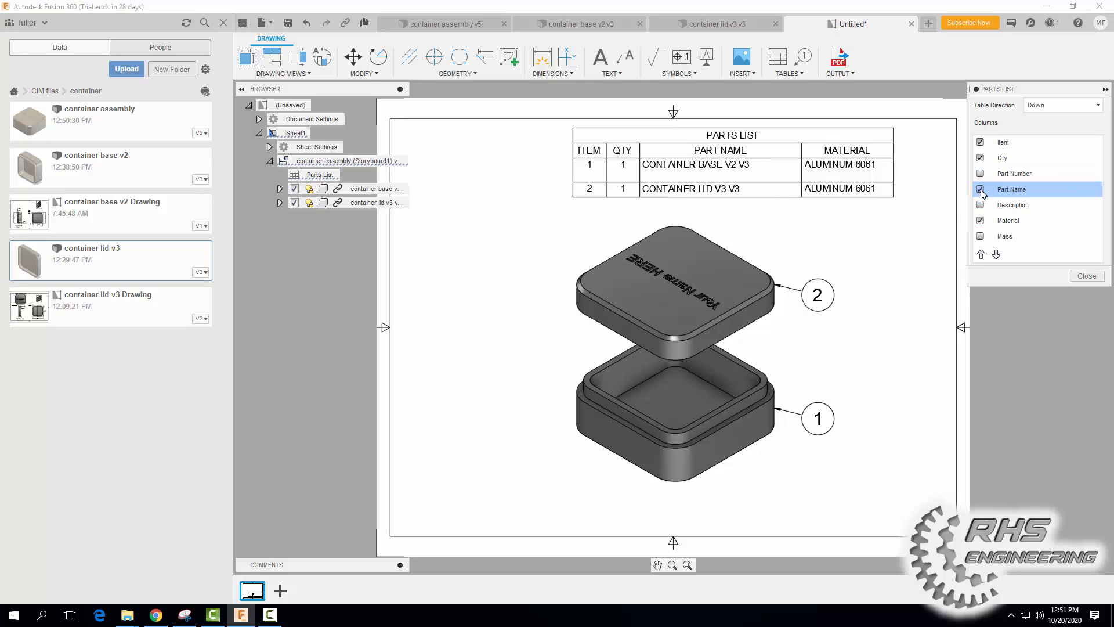
Move the Part Name column to the end of the parts list and show the Mass column.
click(996, 254)
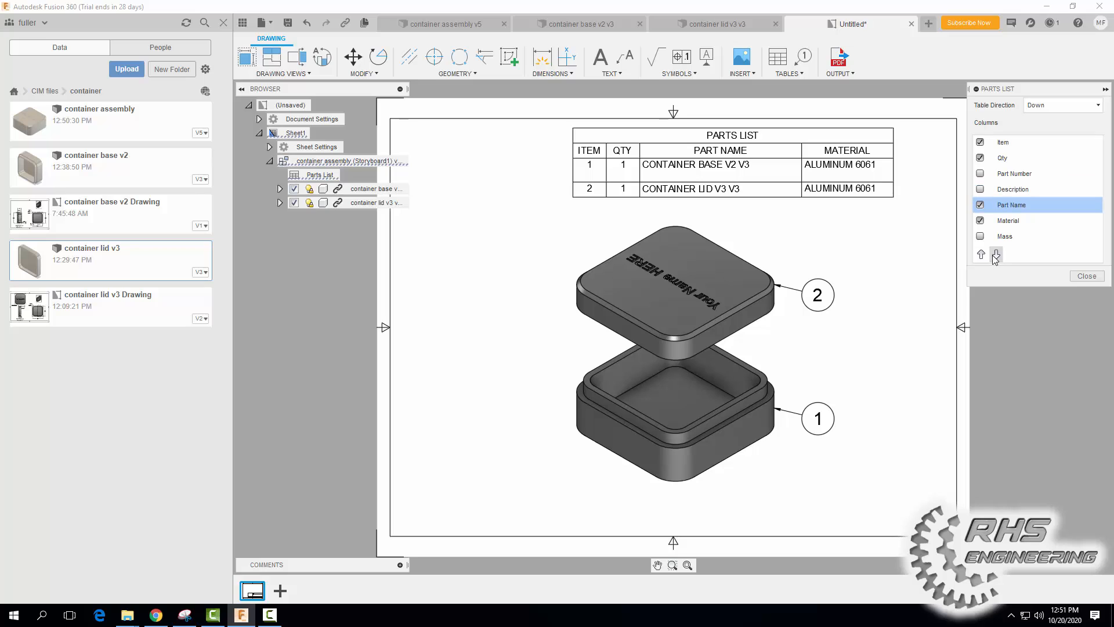
click(997, 254)
click(997, 254)
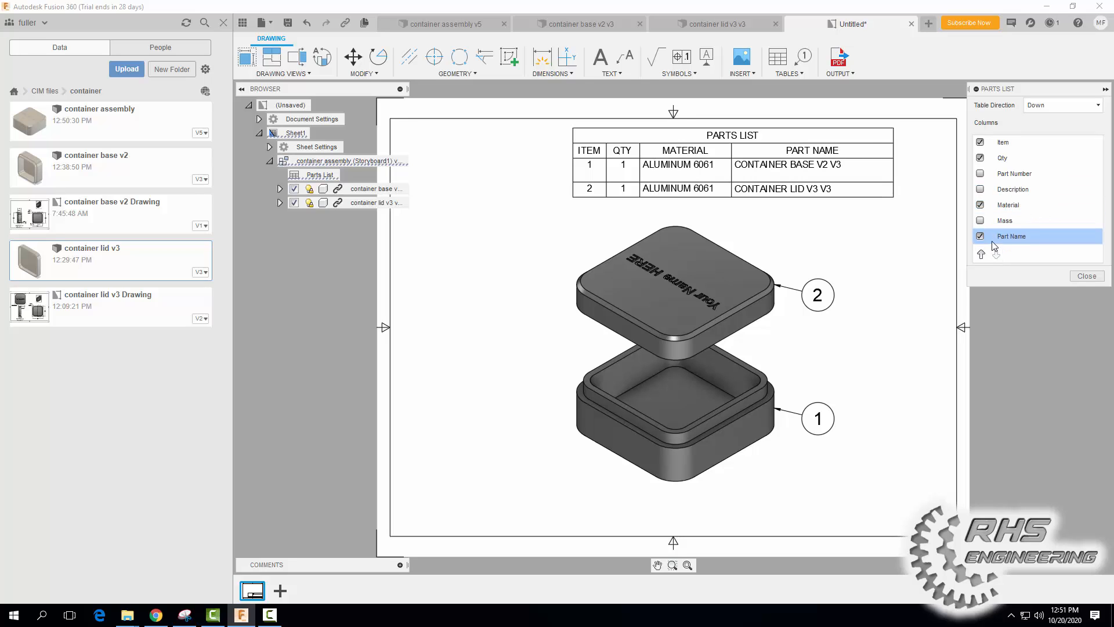
click(980, 221)
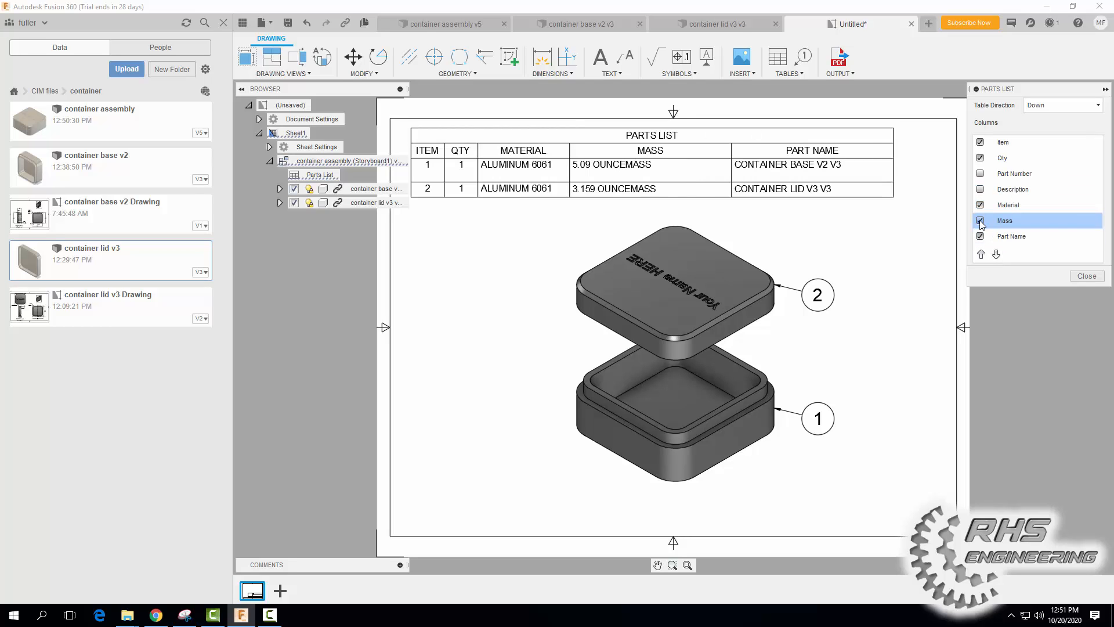
click(1087, 277)
Shift the parts list table sideways so it sits roughly centred above the exploded view.
click(671, 157)
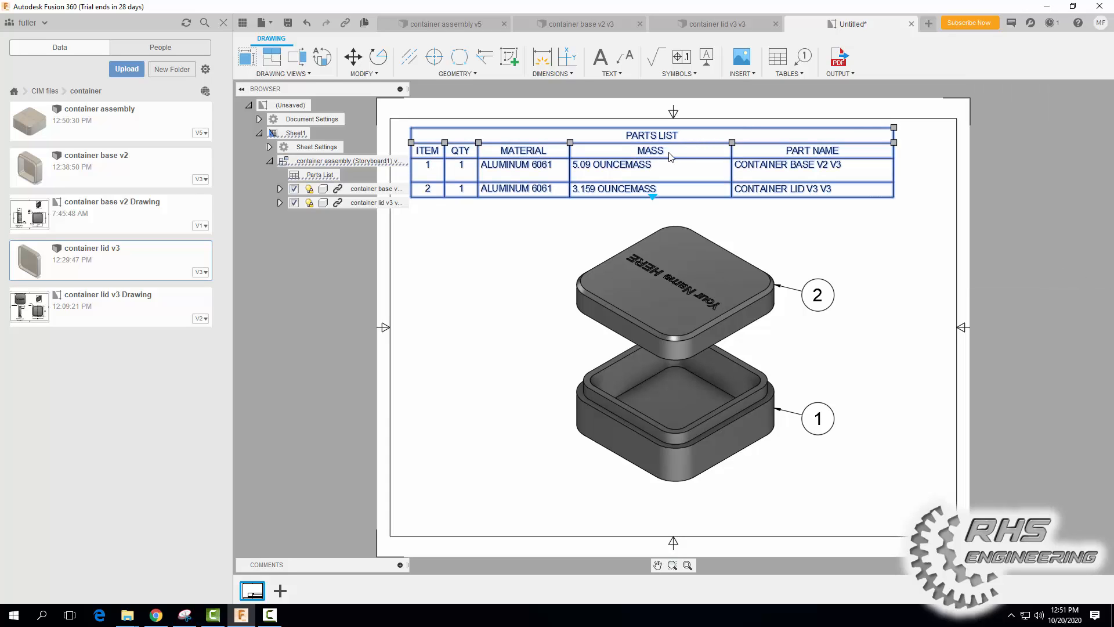
drag(592, 168, 642, 168)
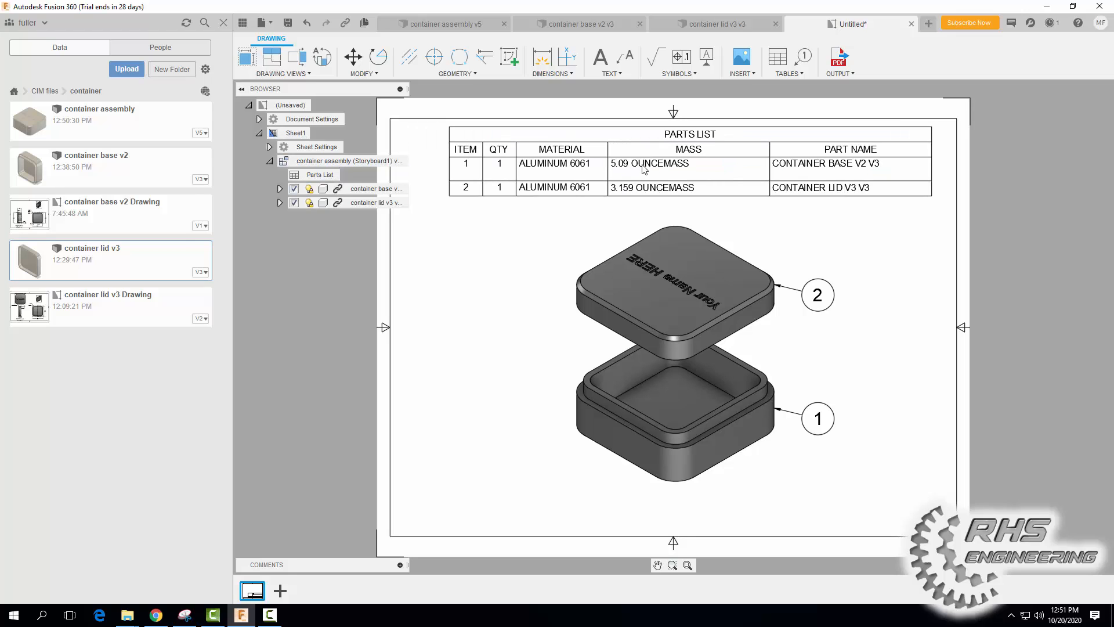